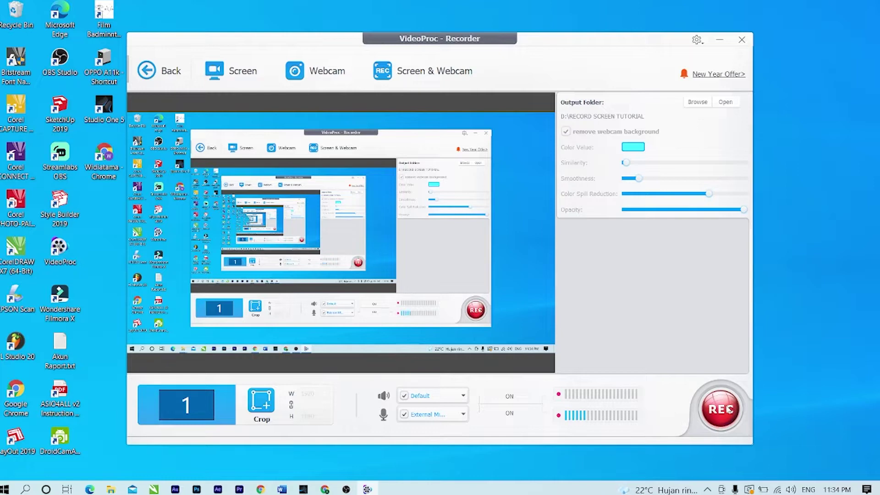
# - Record the full screen with Default system sound and the external microphone, and stop the recording
pyautogui.click(728, 409)
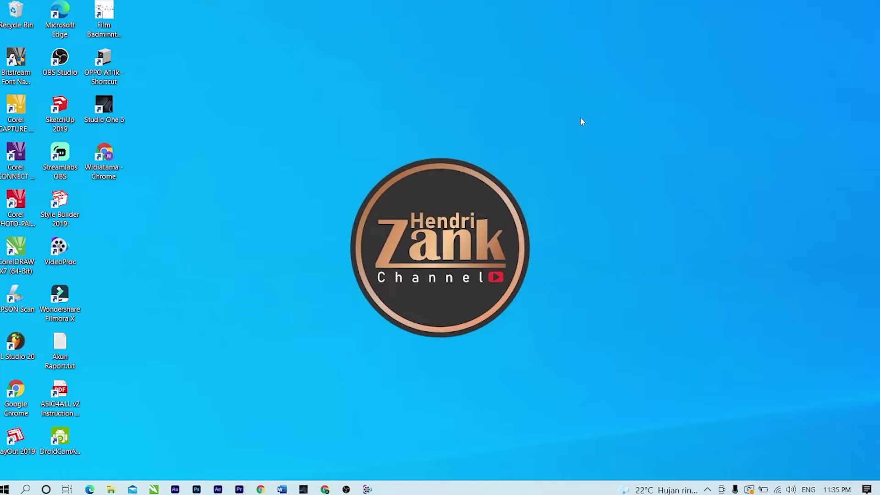
pyautogui.click(367, 490)
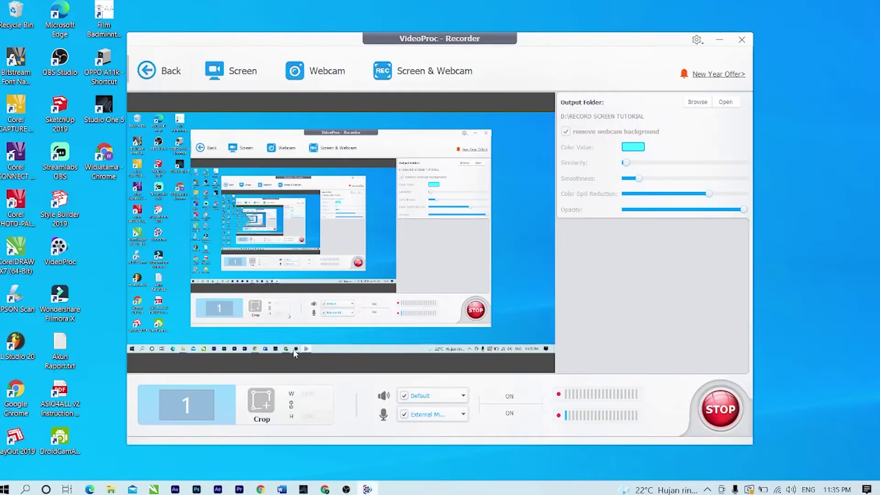
pyautogui.click(724, 410)
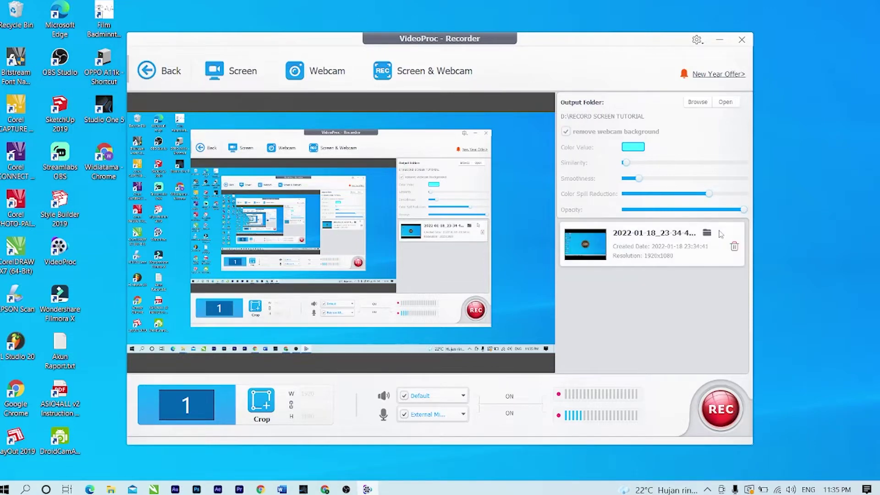
# - Open the new recording's folder, play back 2022-01-18_23-34-40.mp4 and close the video player
pyautogui.click(707, 232)
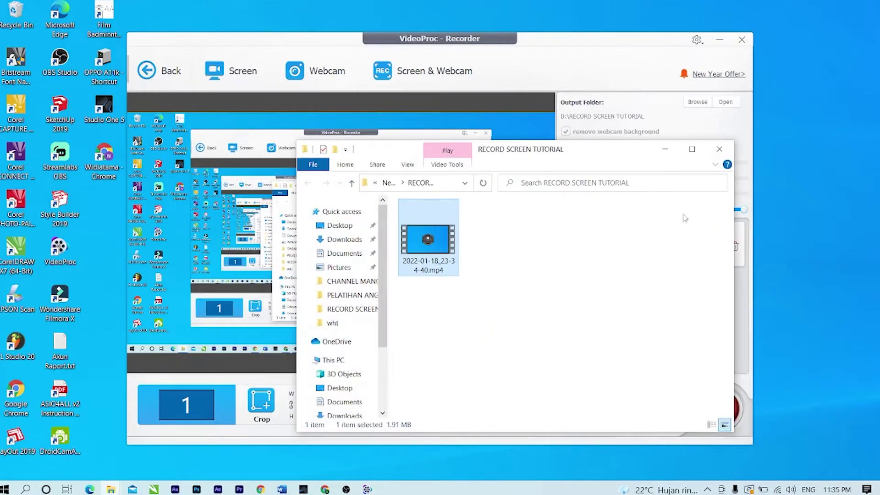
pyautogui.click(692, 149)
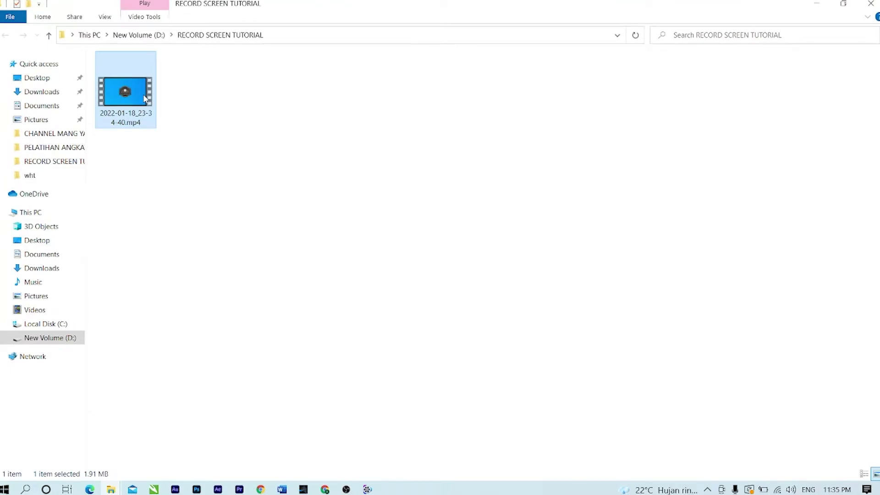
pyautogui.doubleClick(125, 91)
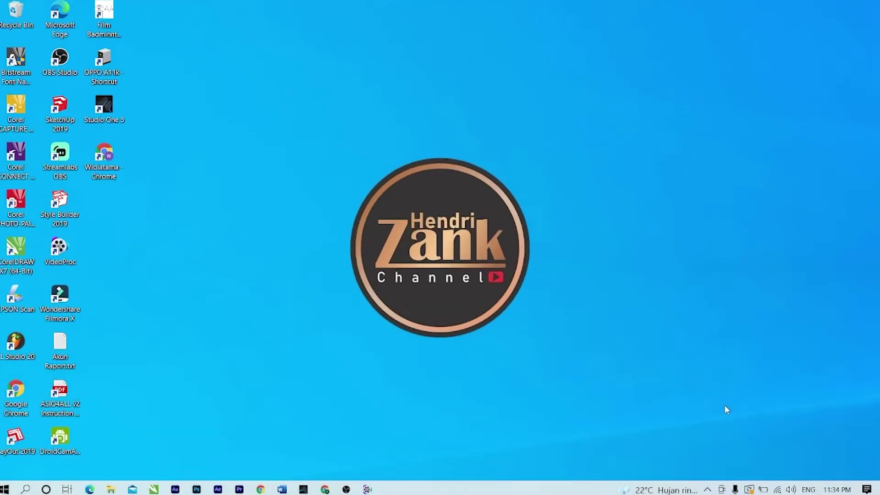
pyautogui.moveTo(582, 121)
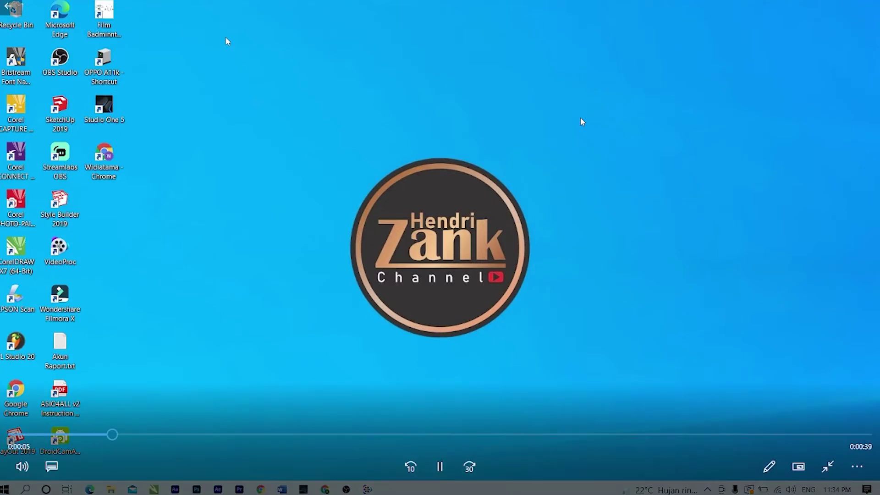
pyautogui.click(226, 38)
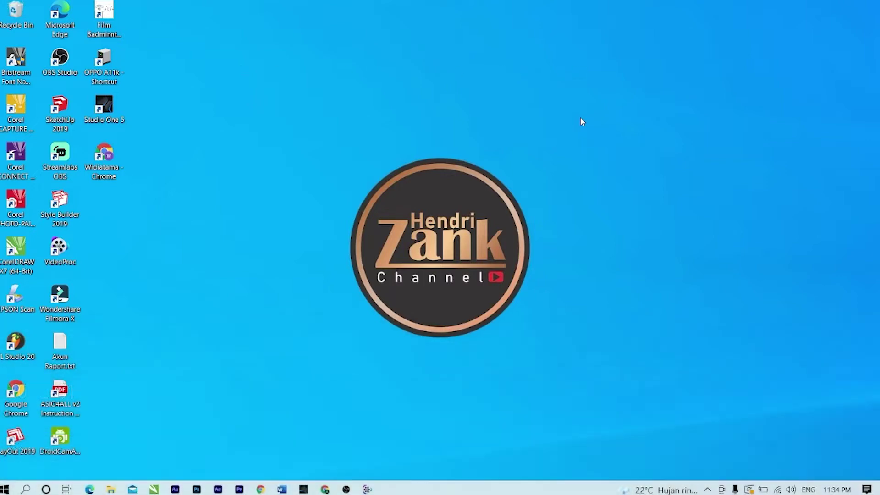
pyautogui.press('Escape')
pyautogui.click(867, 7)
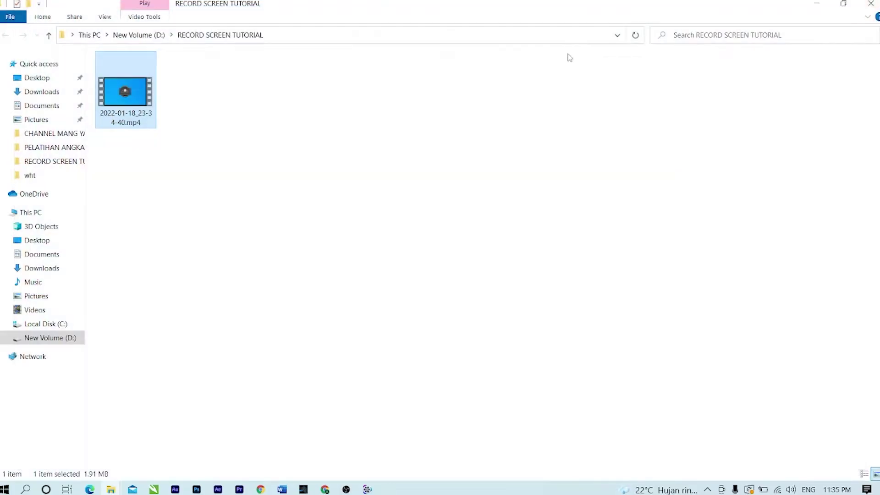
# - Minimize the recordings folder and the recorder window, and refresh the desktop
pyautogui.click(820, 5)
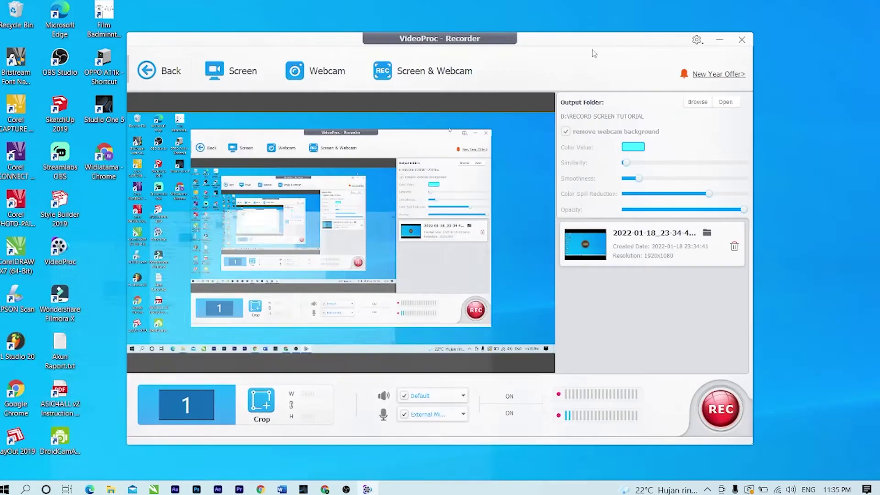
pyautogui.click(719, 40)
pyautogui.rightClick(518, 61)
pyautogui.click(568, 97)
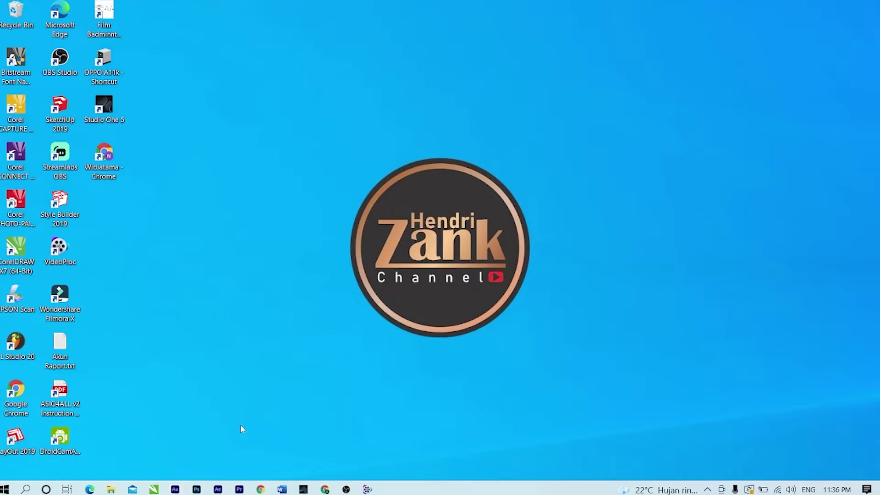
# - Switch to Adobe Premiere Pro, start a new project and browse its save location to YOUTUBE CHANNEL\Hendri Zank Channel
pyautogui.click(239, 489)
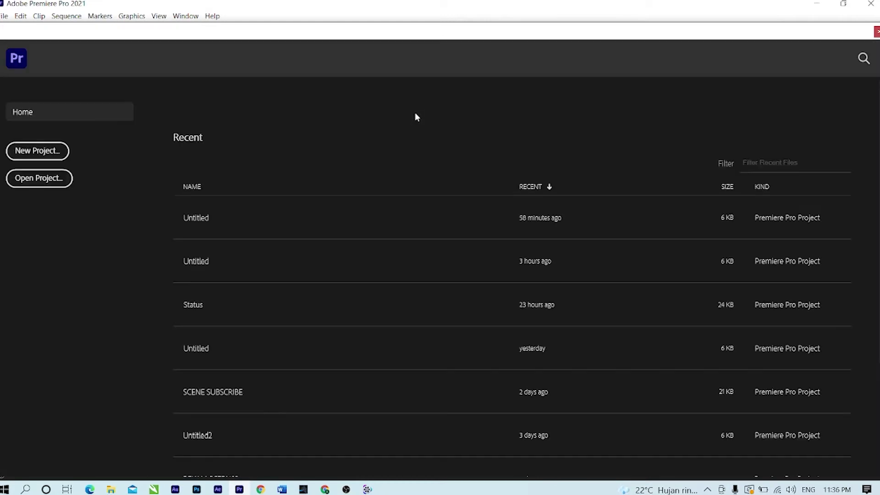
pyautogui.click(48, 151)
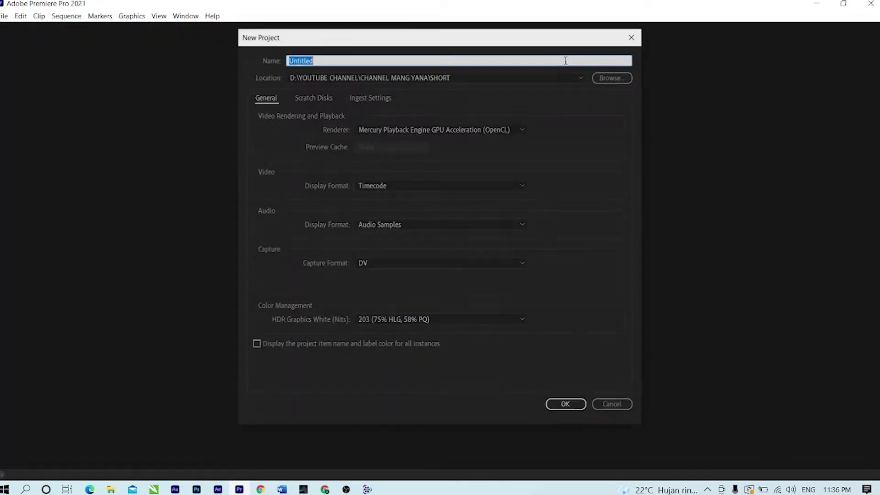
pyautogui.click(609, 79)
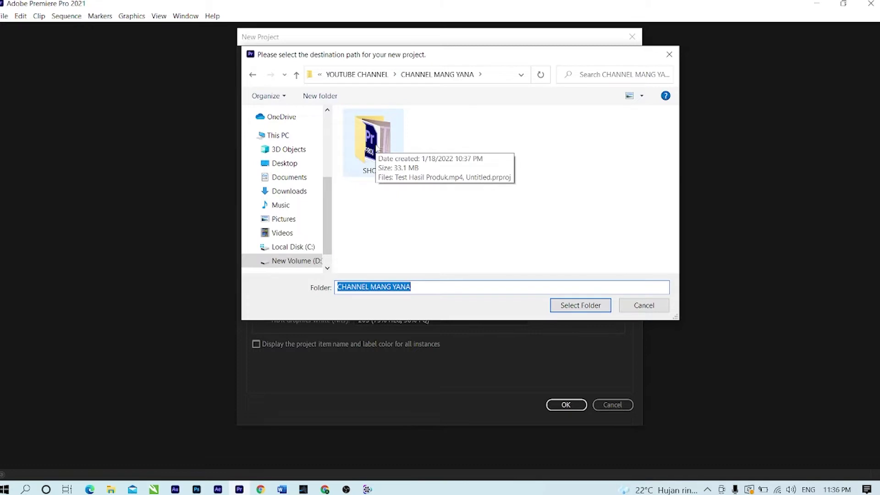
pyautogui.click(356, 74)
pyautogui.doubleClick(388, 218)
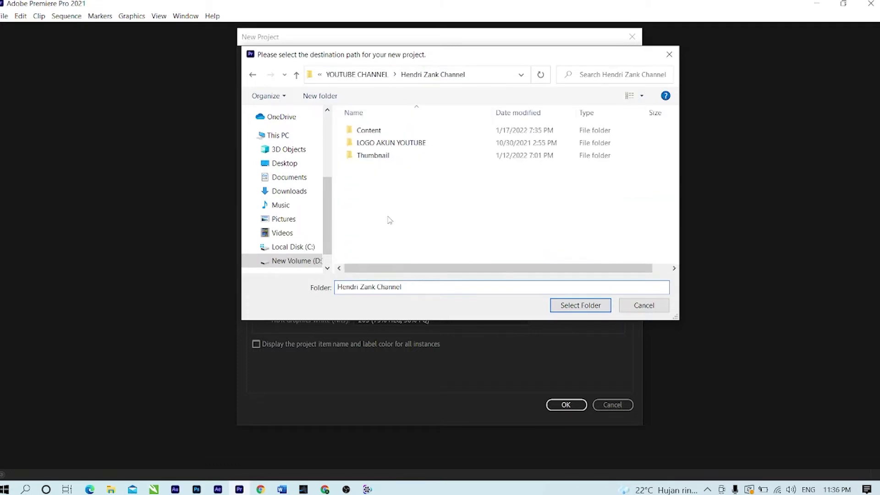
# - Create a folder named EDIT AUDIO inside the channel folder and choose it as the project location
pyautogui.rightClick(405, 189)
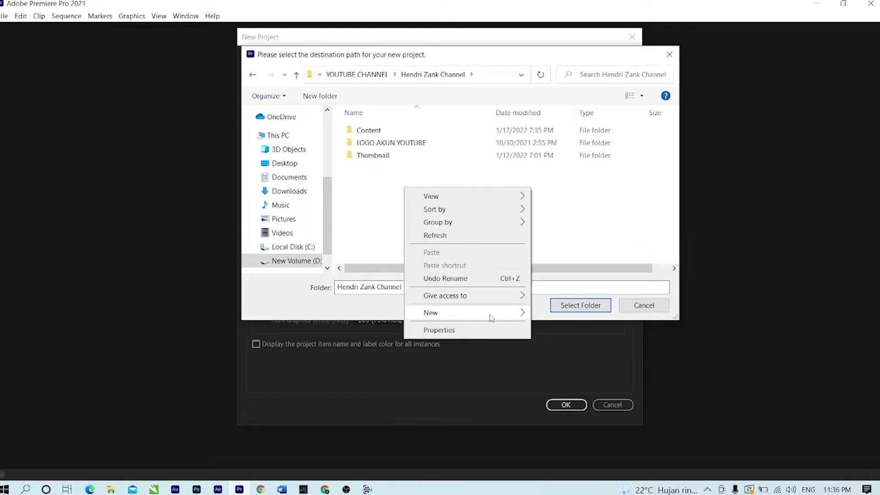
pyautogui.moveTo(489, 311)
pyautogui.click(590, 316)
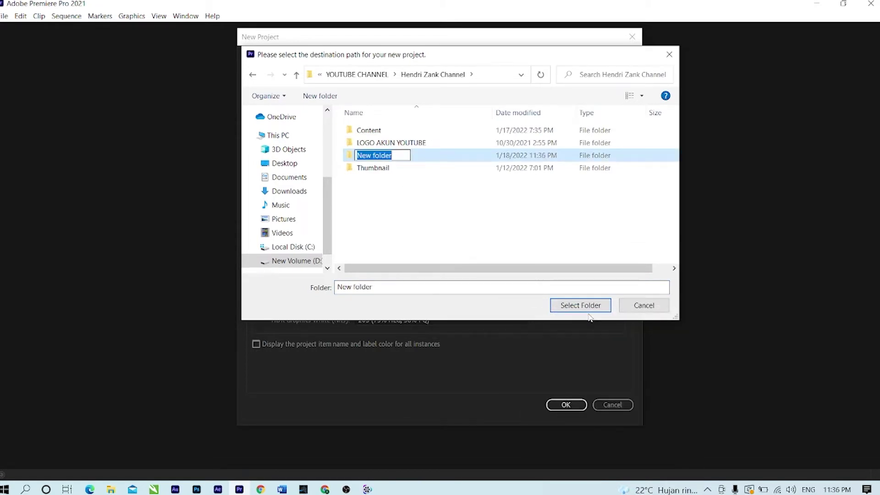
pyautogui.write('EDIT A')
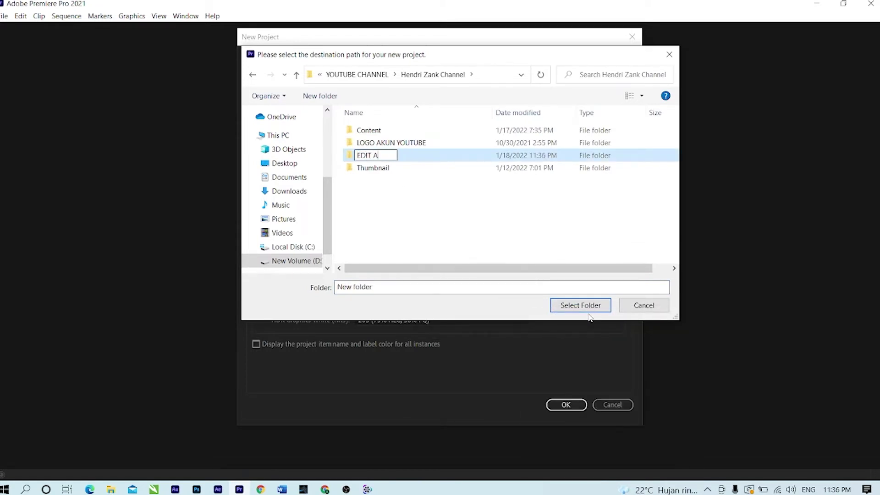
pyautogui.write('UDIO')
pyautogui.click(416, 187)
pyautogui.doubleClick(380, 144)
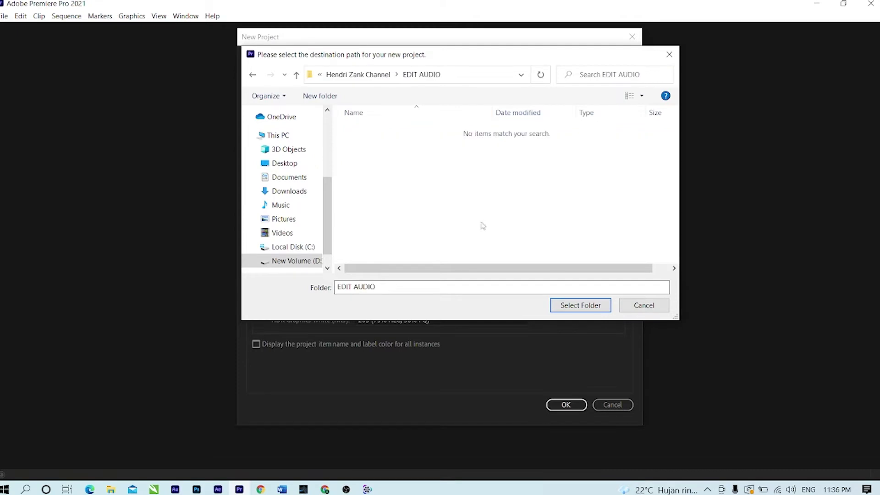
pyautogui.click(578, 310)
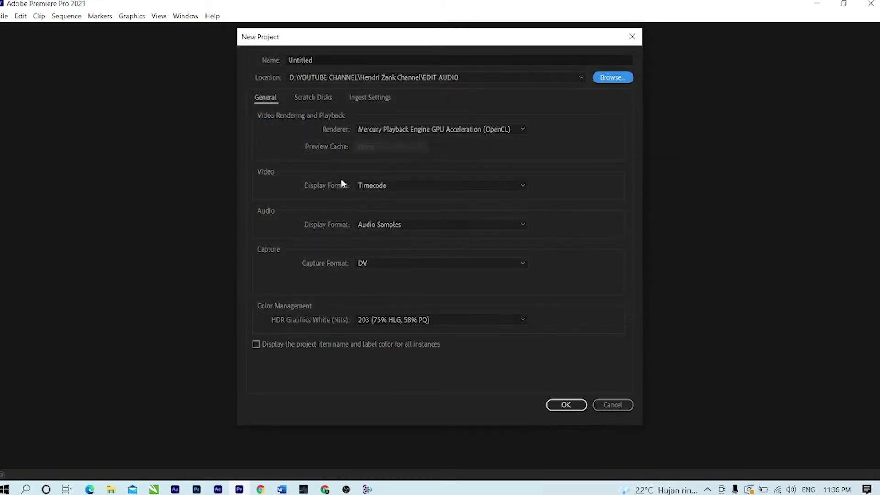
# - Name the new project CARA EDIT AUDIO and create it
pyautogui.click(327, 57)
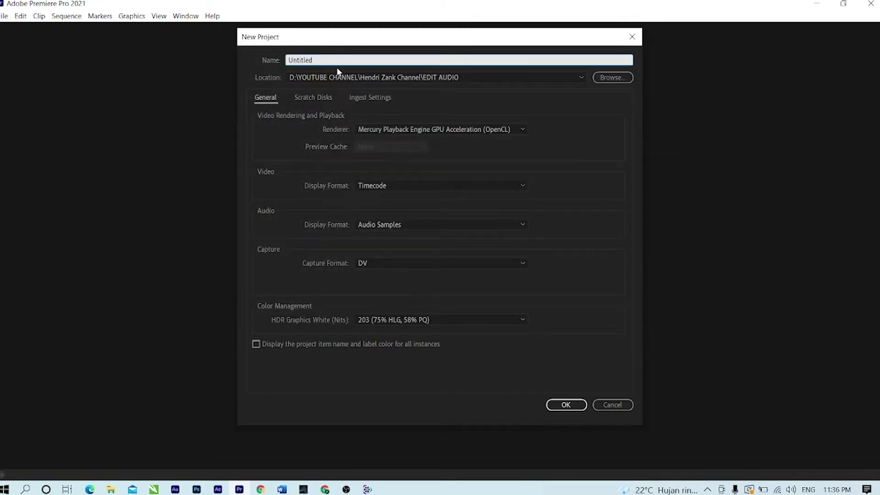
pyautogui.moveTo(323, 55); pyautogui.dragTo(272, 61)
pyautogui.write('CARA DE')
pyautogui.press('BackSpace')
pyautogui.press('BackSpace')
pyautogui.write('EDIT AUDIO')
pyautogui.click(566, 405)
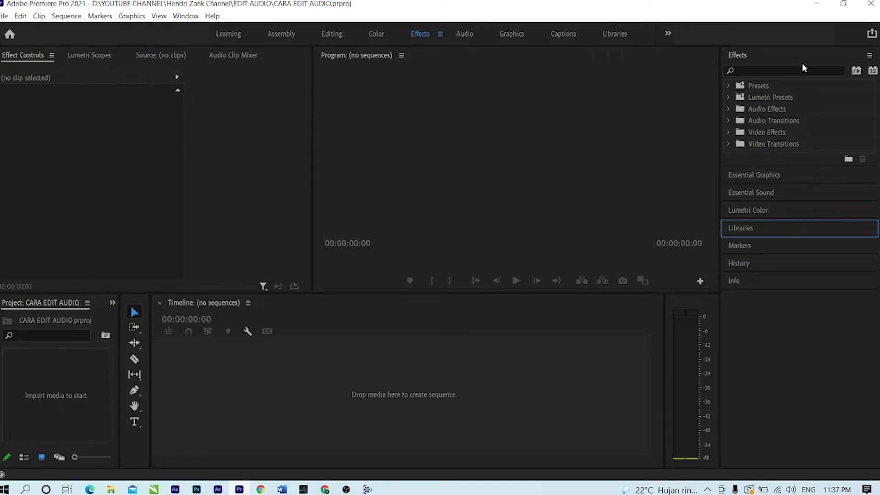
# - Place 2022-01-18_23-34-40.mp4 from the RECORD SCREEN TUTORIAL folder in the empty timeline as a new sequence and play its opening seconds
pyautogui.click(816, 4)
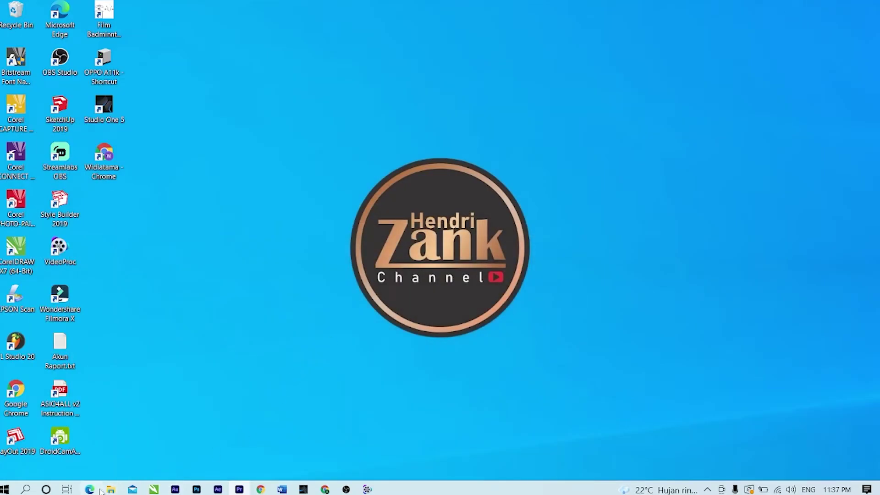
pyautogui.moveTo(111, 489)
pyautogui.click(292, 451)
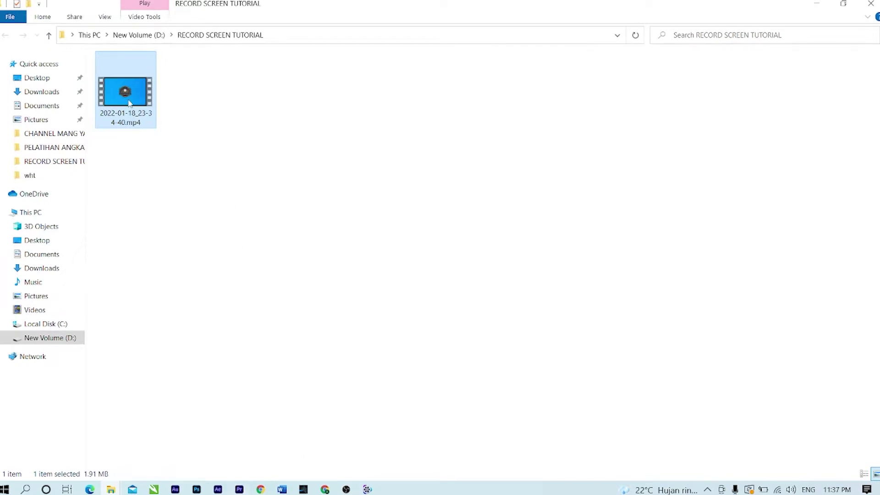
pyautogui.moveTo(129, 99); pyautogui.dragTo(212, 403)
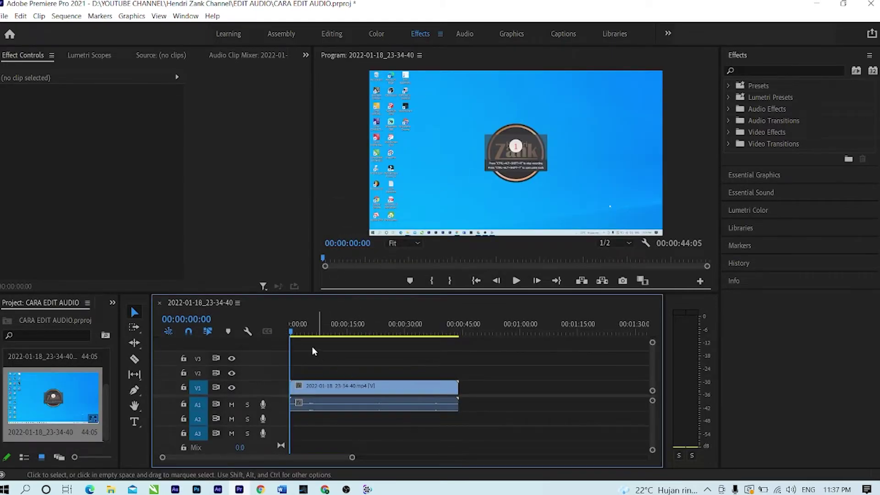
pyautogui.press('space')
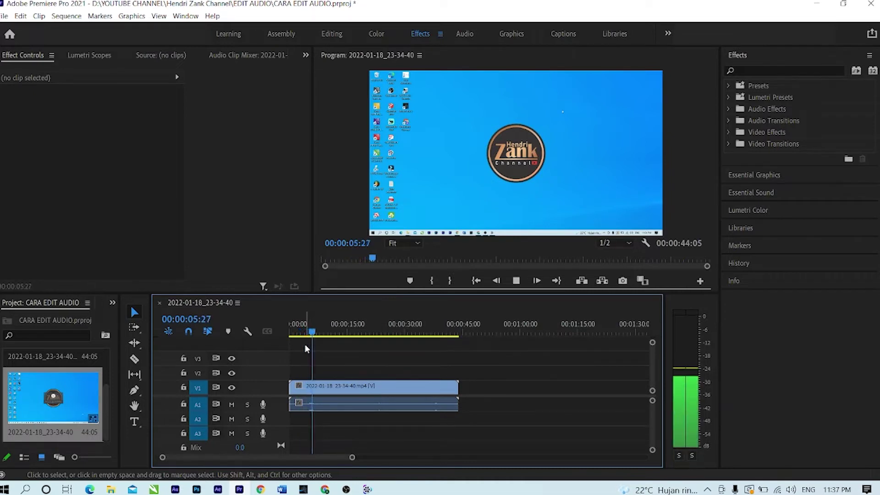
pyautogui.press('space')
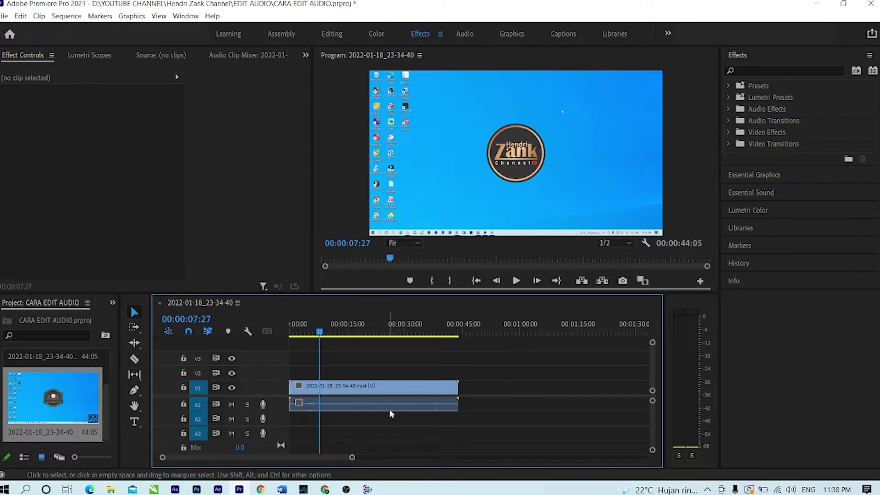
# - Send the recording clip on the timeline to Adobe Audition for audio editing
pyautogui.click(398, 392)
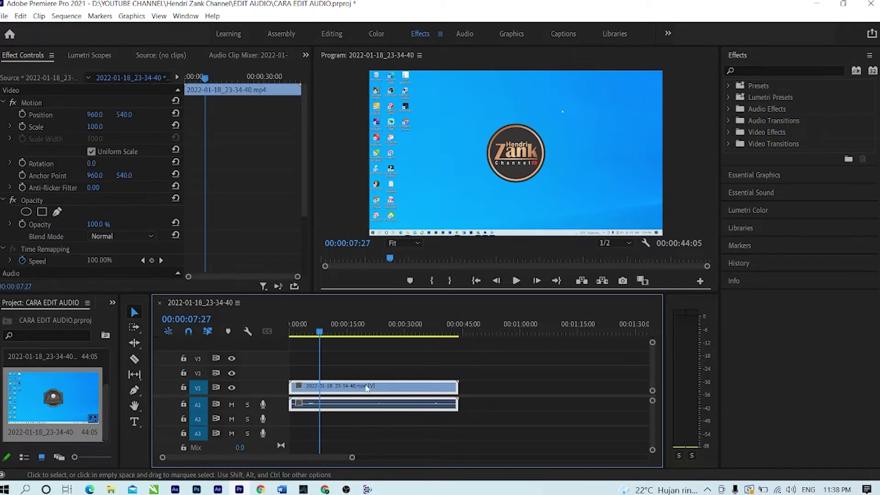
pyautogui.rightClick(388, 404)
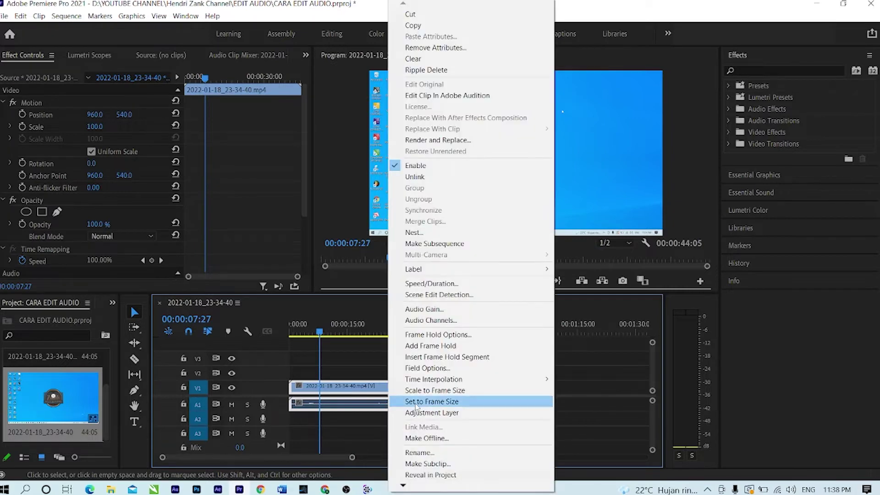
pyautogui.click(447, 95)
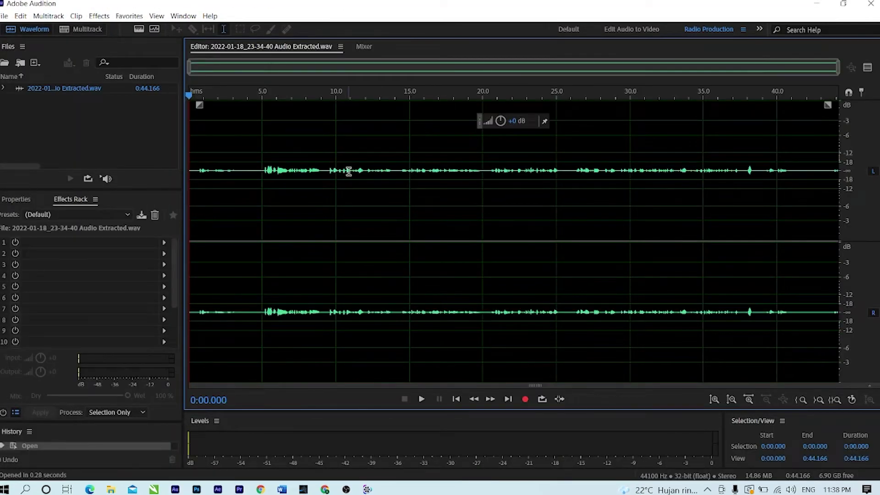
# - Play a few seconds of the extracted audio from about 8 seconds in, and stop
pyautogui.click(307, 170)
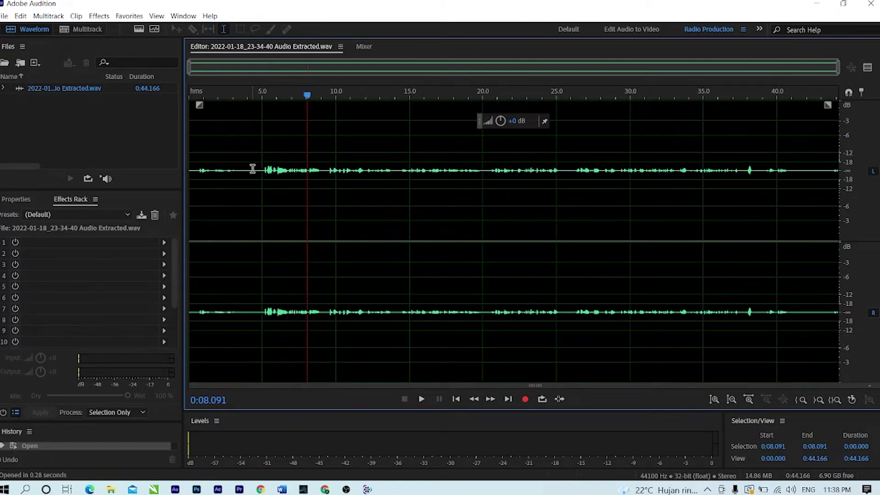
pyautogui.press('space')
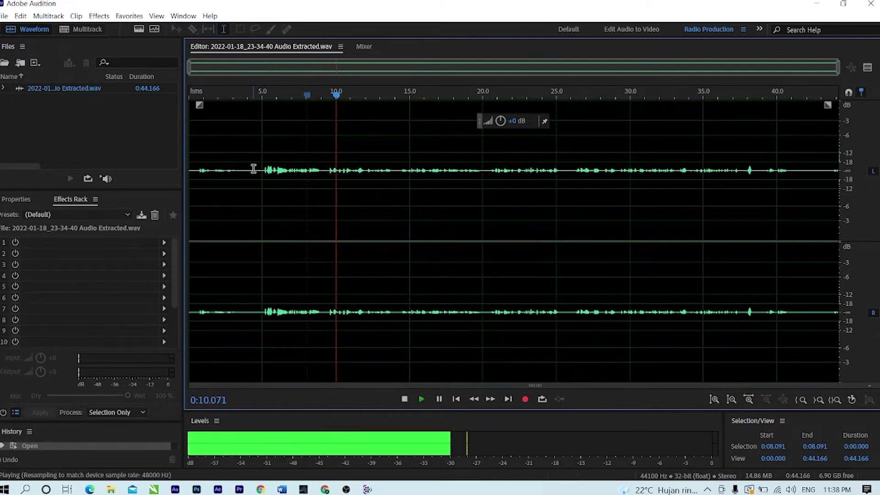
pyautogui.press('space')
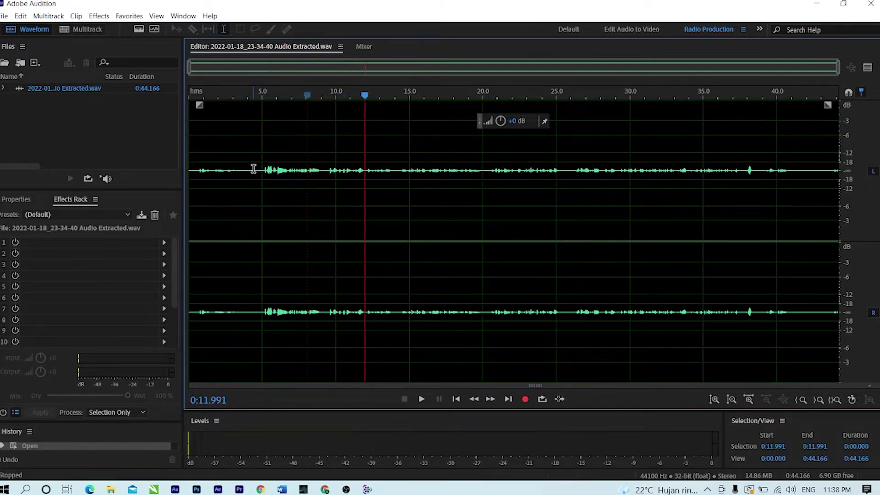
# - Select the entire audio, add a Multiband Compressor to the first effects rack slot, and preview a few seconds
pyautogui.hotkey('ctrl', 'a')
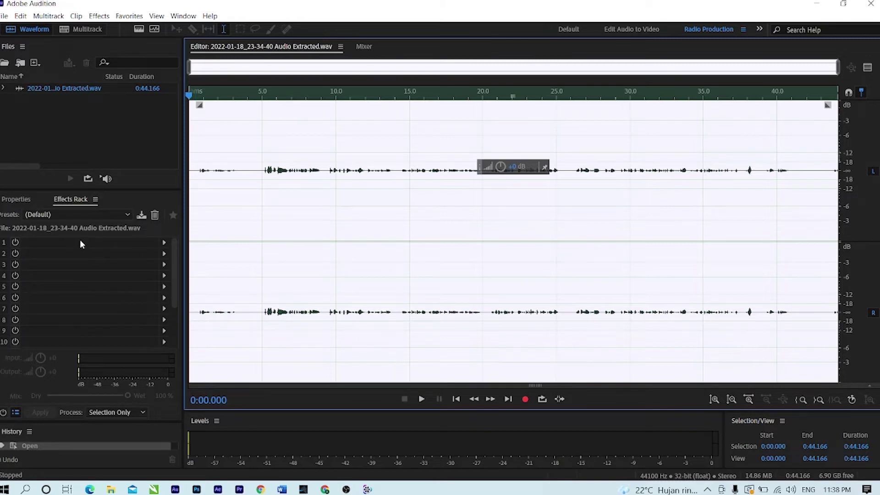
pyautogui.click(163, 243)
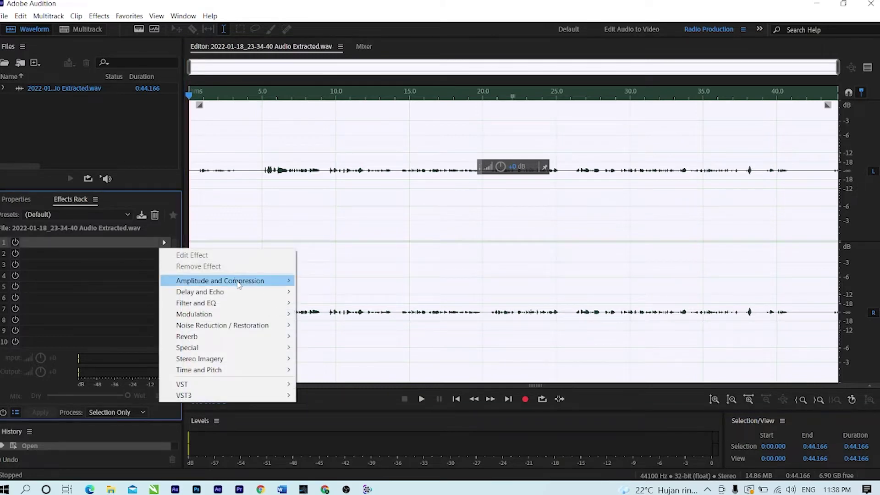
pyautogui.moveTo(266, 284)
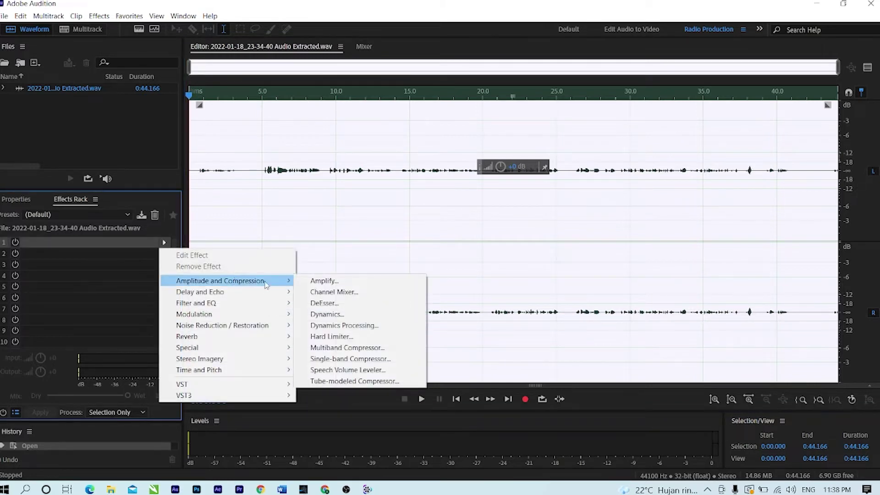
pyautogui.click(350, 349)
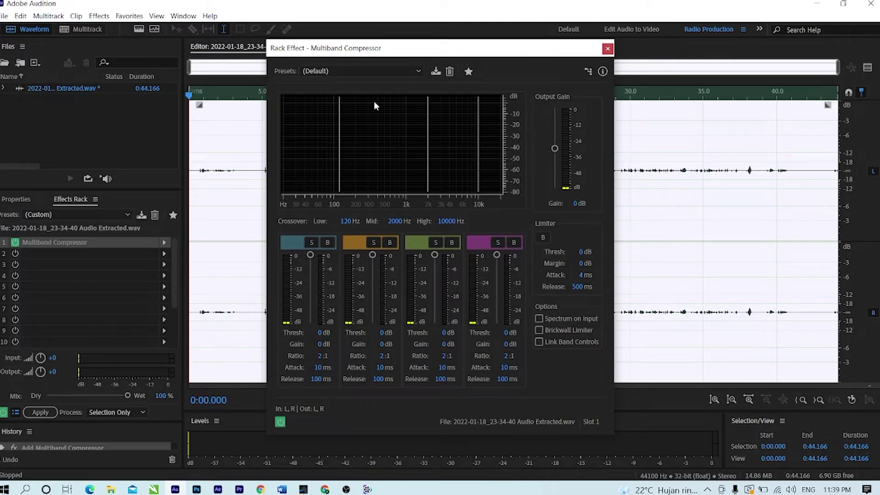
pyautogui.press('space')
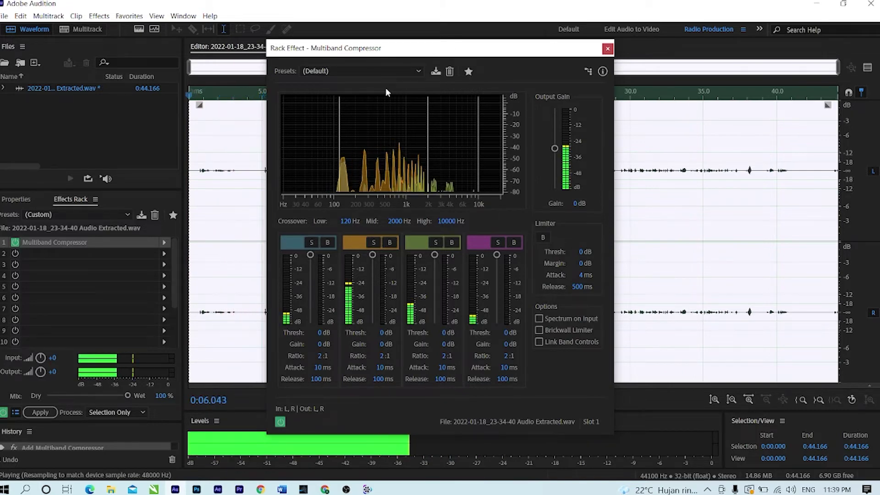
pyautogui.press('space')
# - Apply the Pop Master preset to the Multiband Compressor and play a few seconds to hear it
pyautogui.click(403, 71)
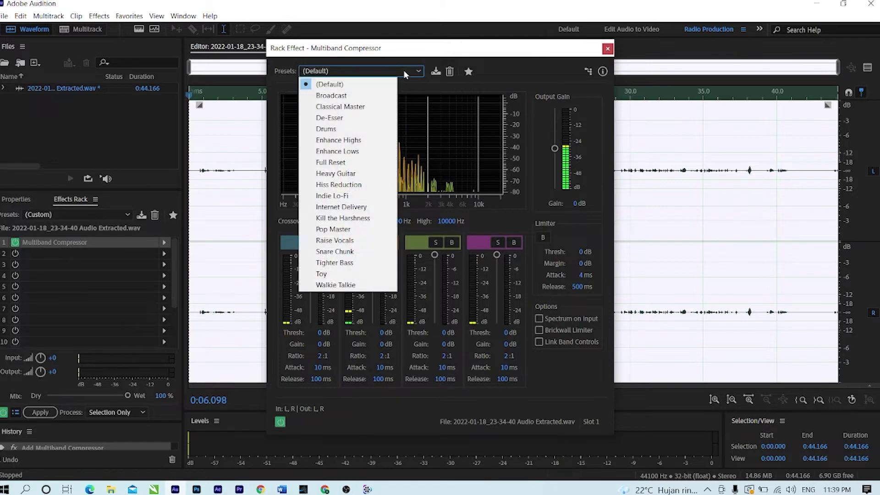
pyautogui.click(352, 230)
pyautogui.press('space')
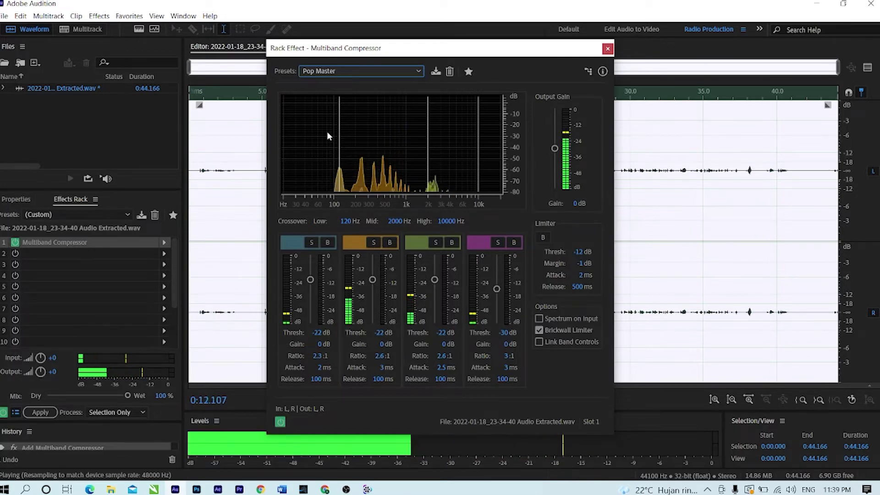
pyautogui.press('space')
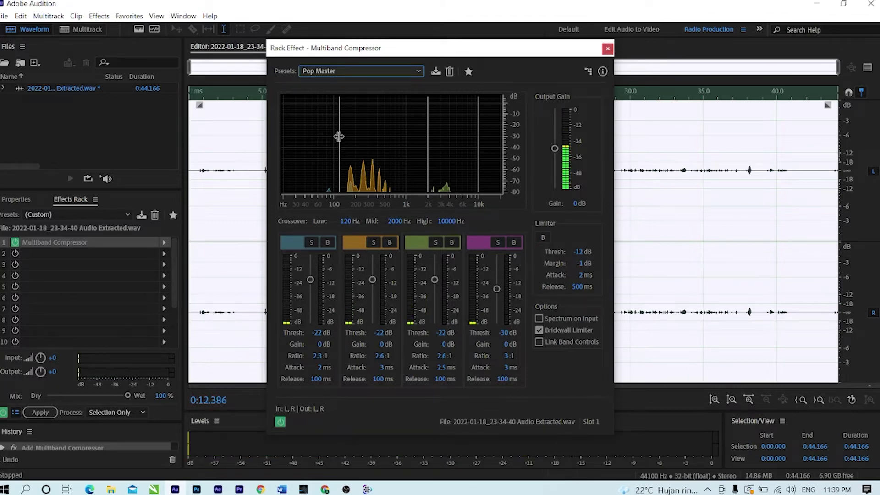
# - Lower the compressor's crossovers to about 82 Hz low, 1549 Hz mid and 8599 Hz high, preview the sound, and close the effect
pyautogui.moveTo(339, 136); pyautogui.dragTo(327, 136)
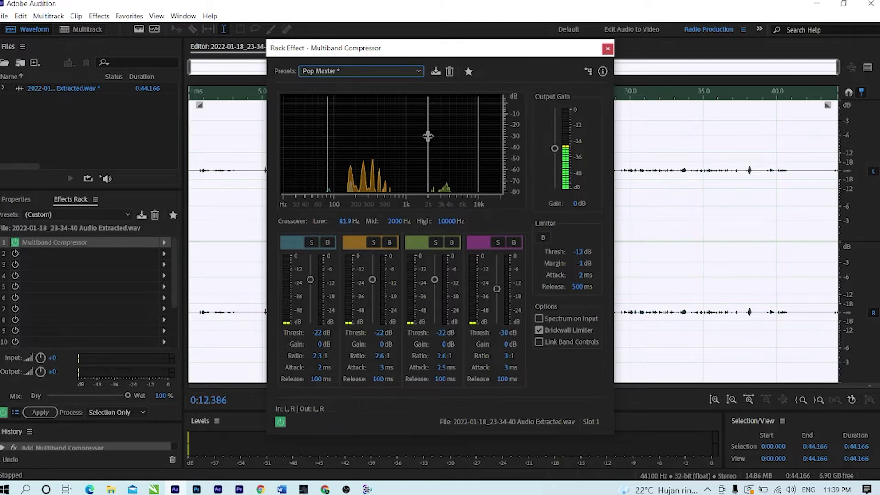
pyautogui.moveTo(427, 136); pyautogui.dragTo(420, 136)
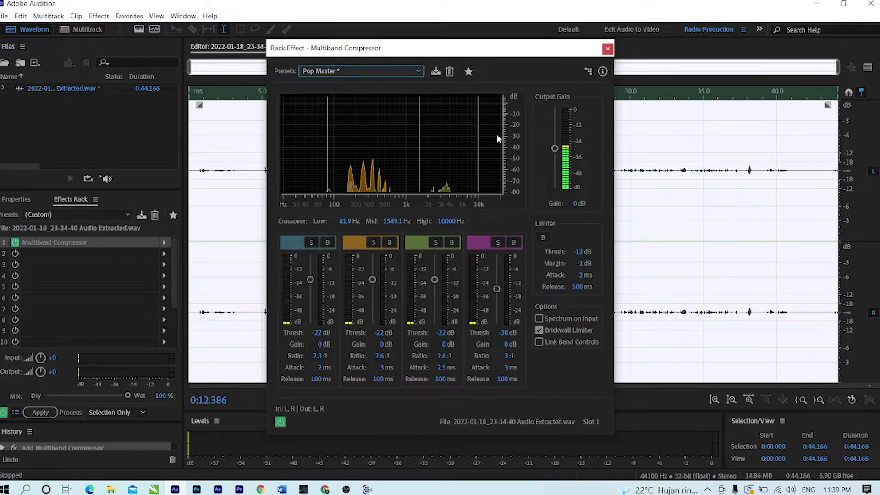
pyautogui.moveTo(478, 126); pyautogui.dragTo(474, 127)
pyautogui.press('space')
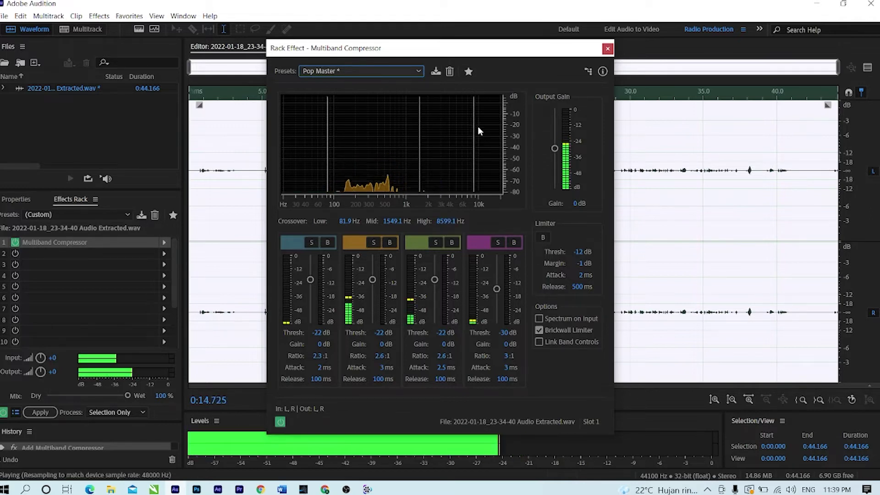
pyautogui.press('space')
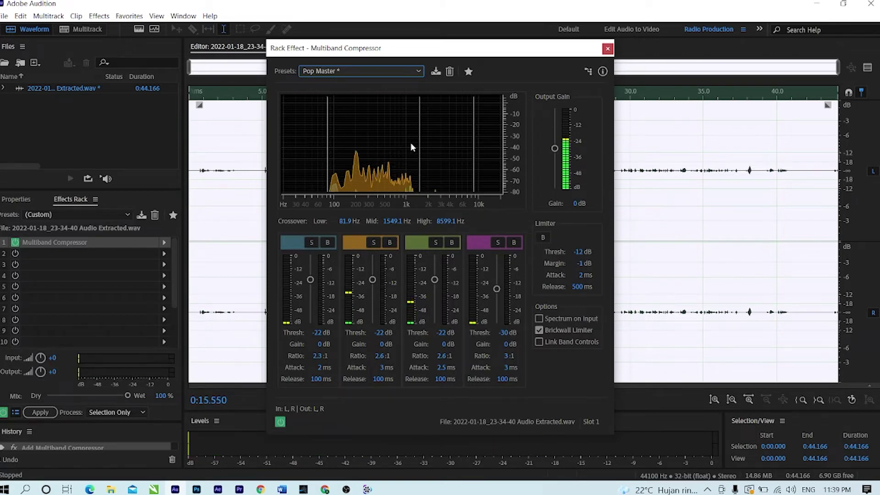
pyautogui.press('space')
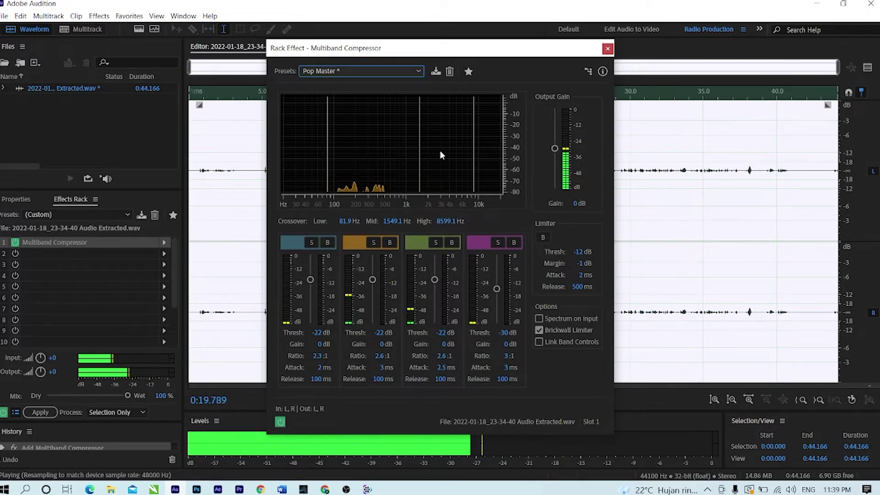
pyautogui.press('space')
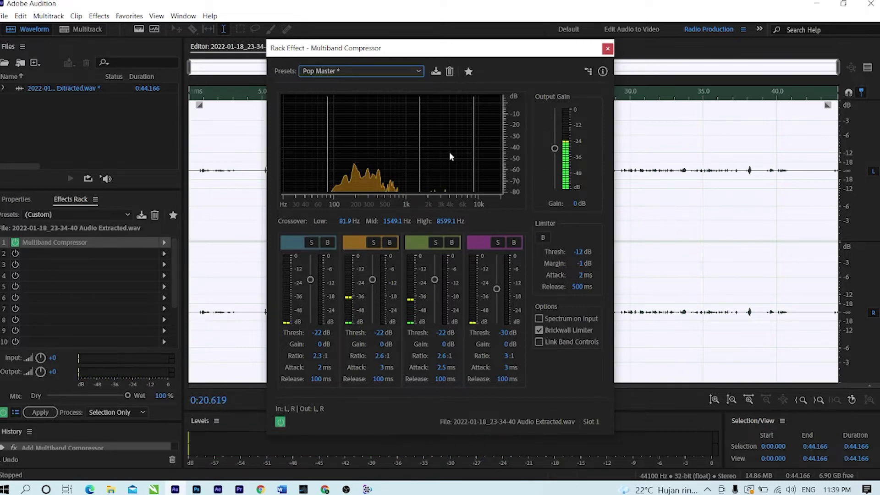
pyautogui.click(609, 49)
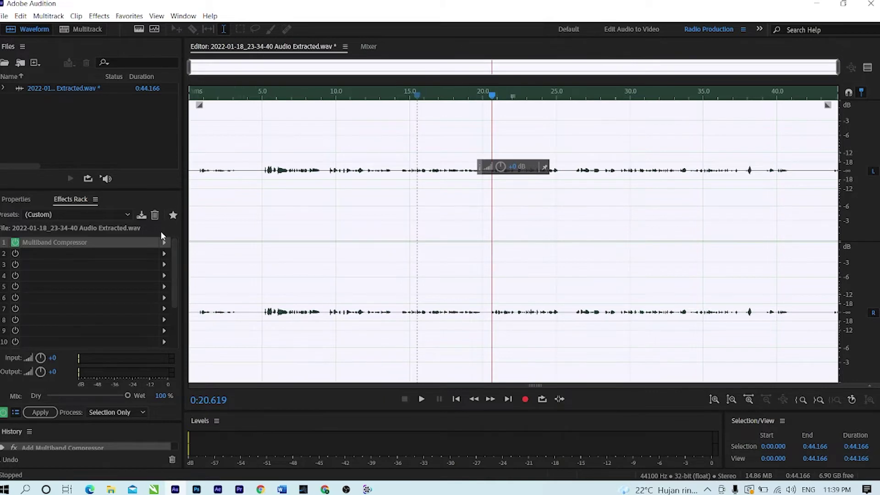
# - Add a Parametric Equalizer to the second rack slot, reset it to the (Default) preset, and preview briefly
pyautogui.click(164, 255)
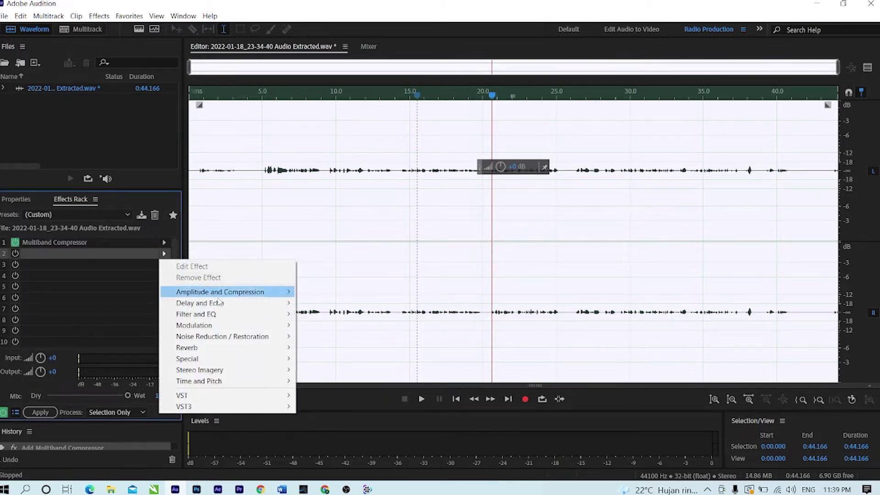
pyautogui.moveTo(241, 317)
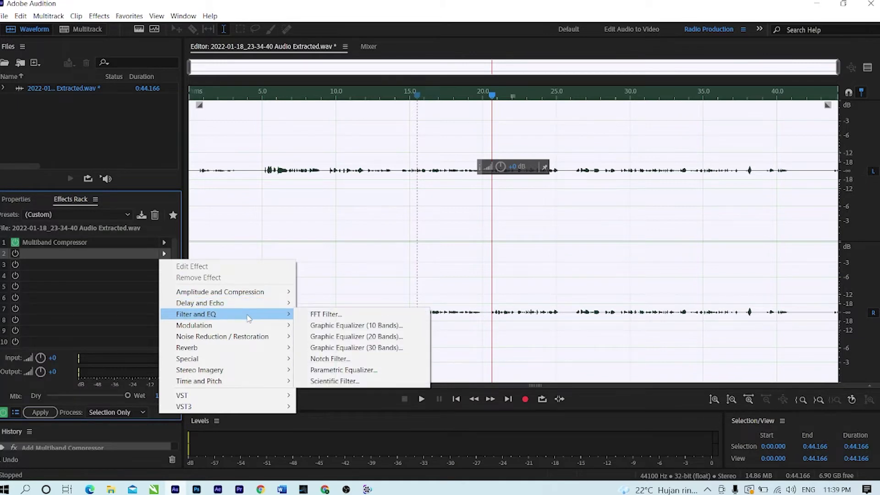
pyautogui.click(351, 371)
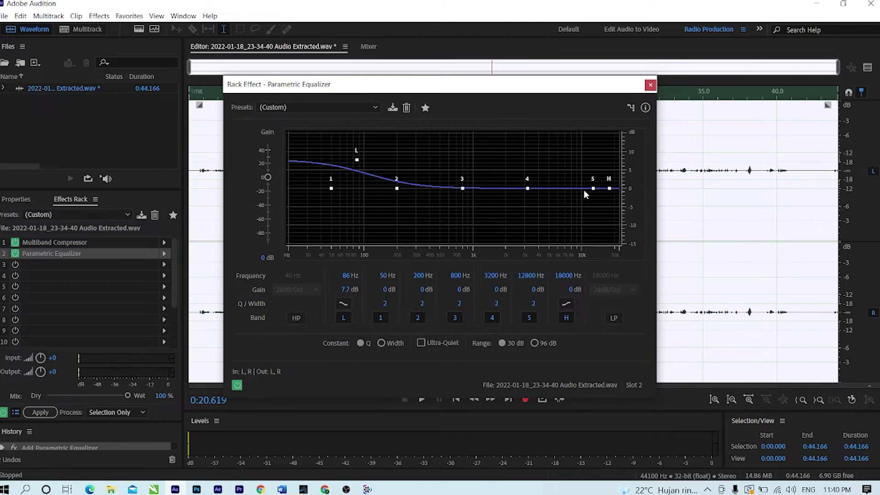
pyautogui.click(373, 108)
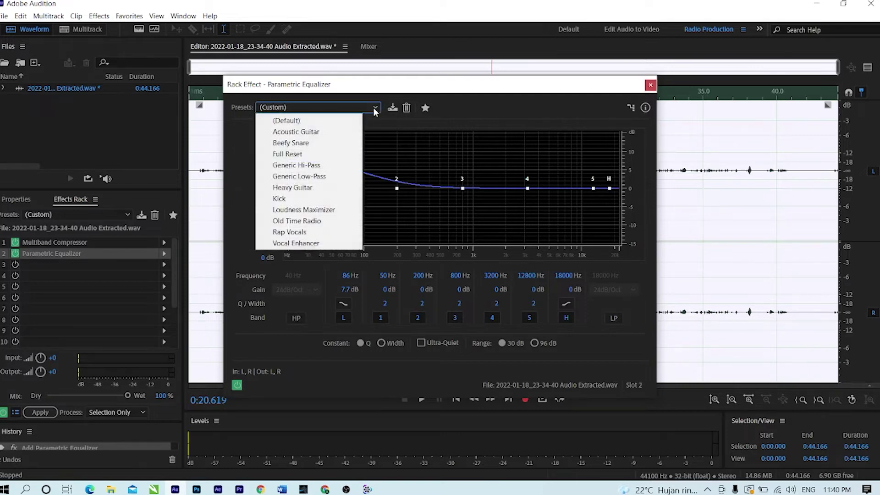
pyautogui.click(300, 120)
pyautogui.press('space')
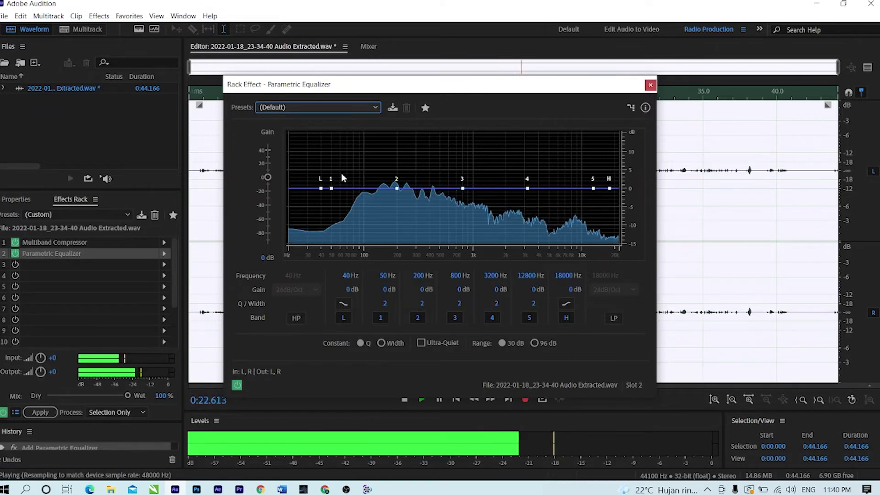
pyautogui.press('space')
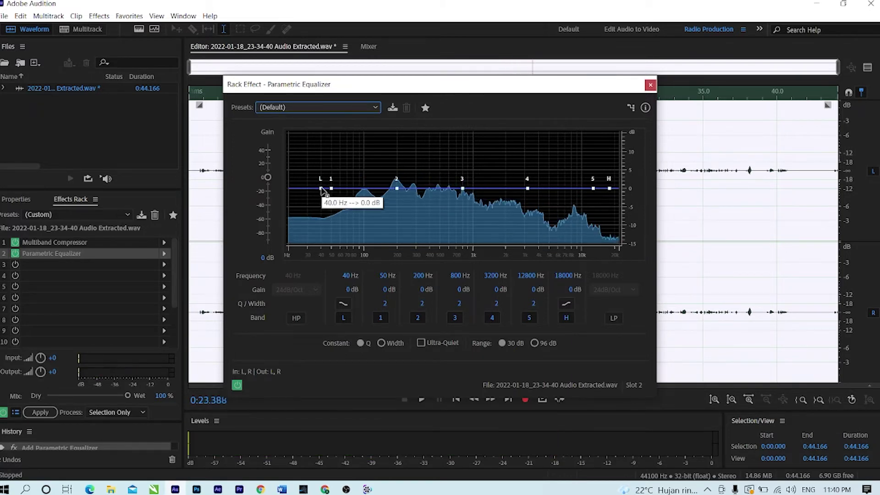
# - Boost the equalizer's low shelf about 9.2 dB at 36 Hz and high shelf about 12.6 dB at 13159 Hz, previewing each change
pyautogui.moveTo(320, 188); pyautogui.dragTo(317, 155)
pyautogui.press('space')
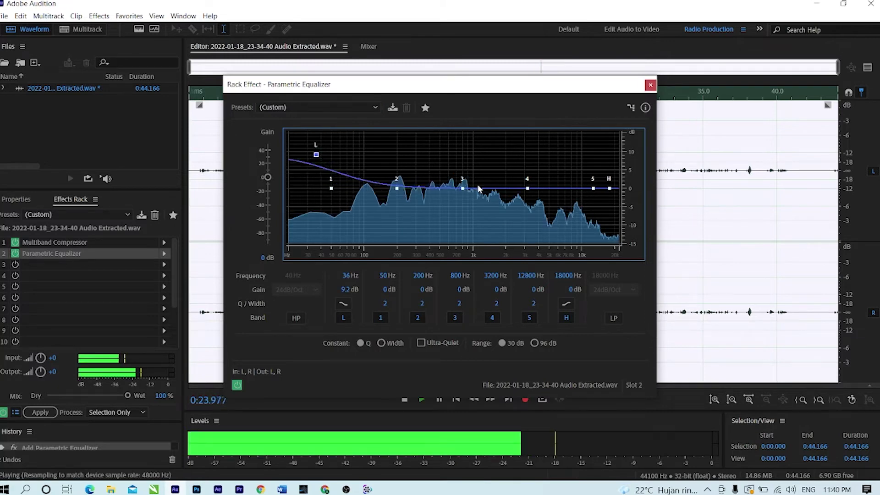
pyautogui.press('space')
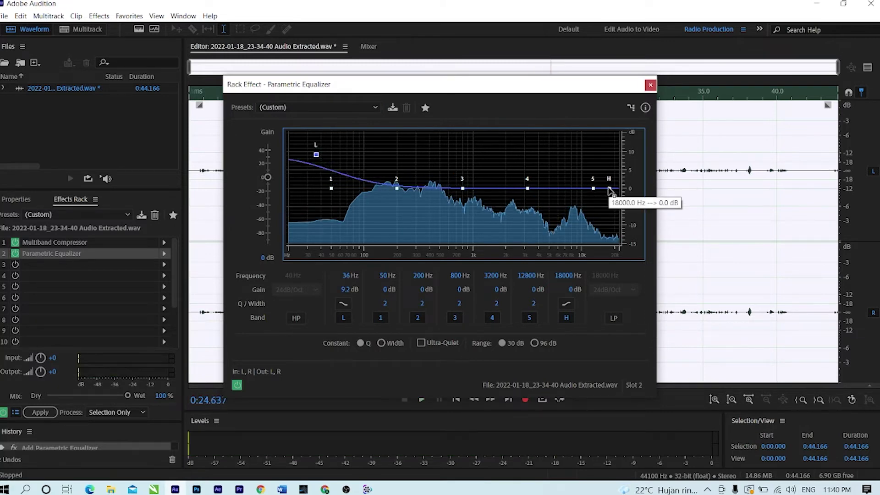
pyautogui.moveTo(608, 189); pyautogui.dragTo(595, 142)
pyautogui.press('space')
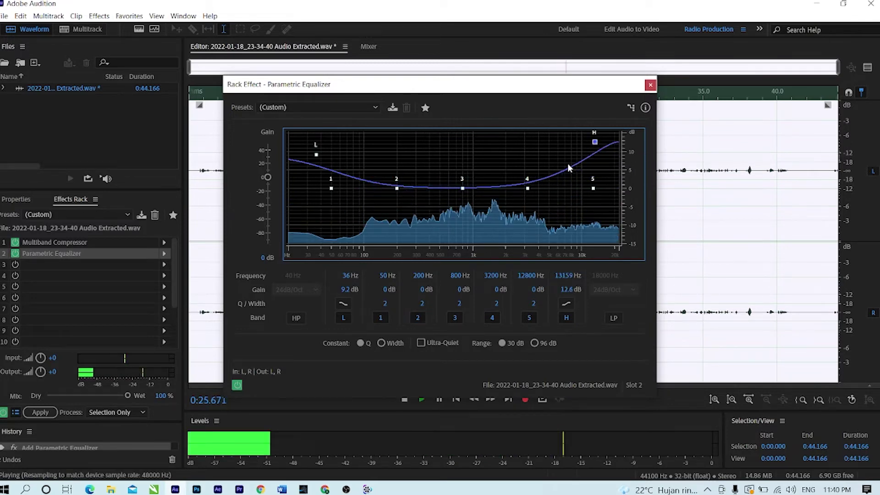
pyautogui.press('space')
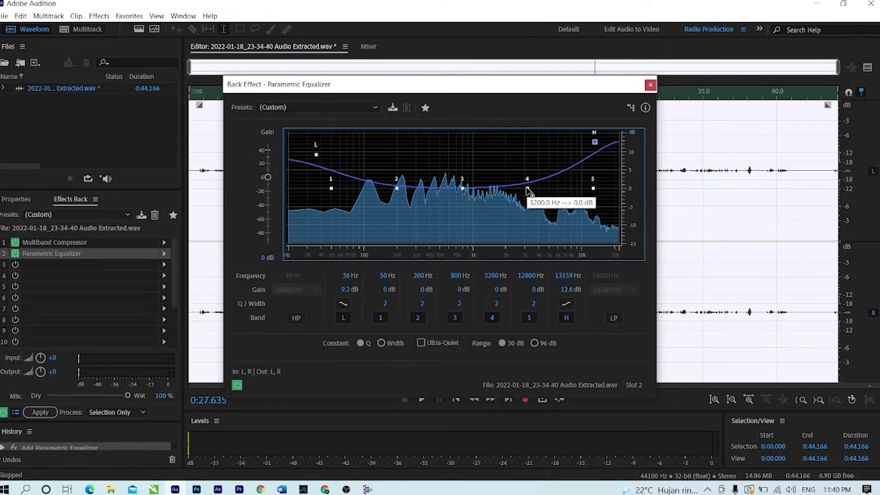
# - Raise equalizer band 4 about 3.5 dB at 2057 Hz, preview the result, and close the effect
pyautogui.moveTo(528, 189); pyautogui.dragTo(506, 176)
pyautogui.press('space')
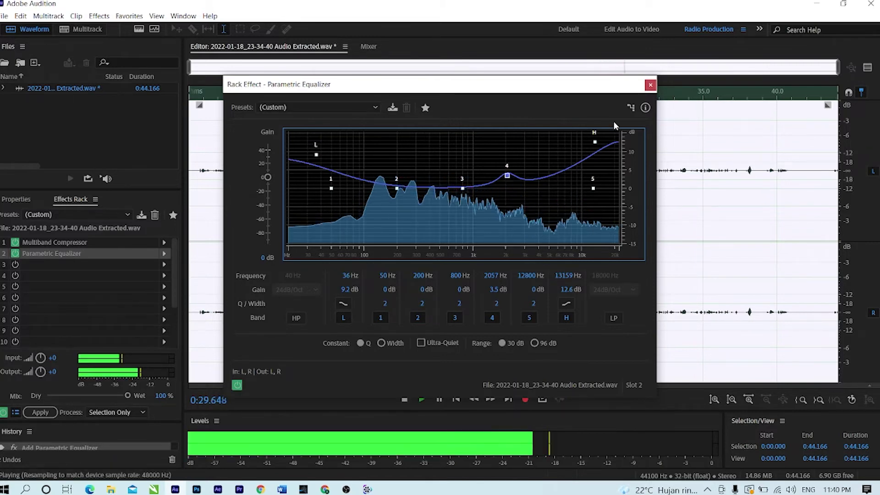
pyautogui.press('space')
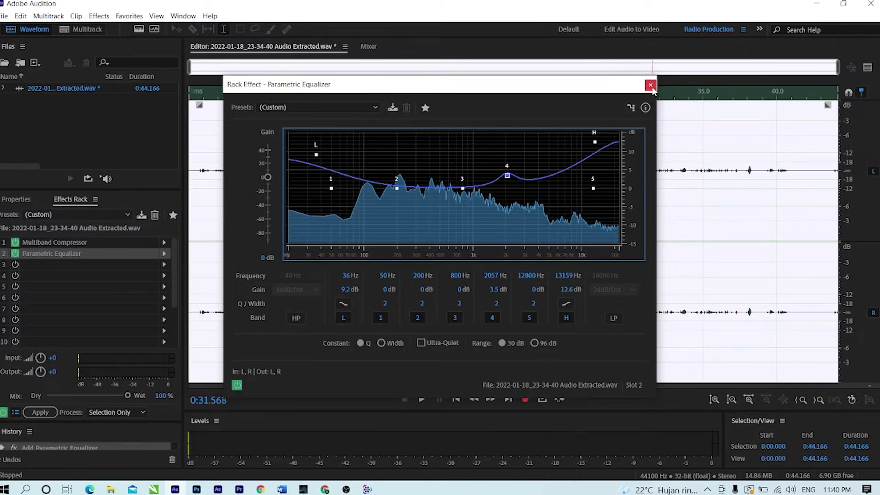
pyautogui.click(650, 84)
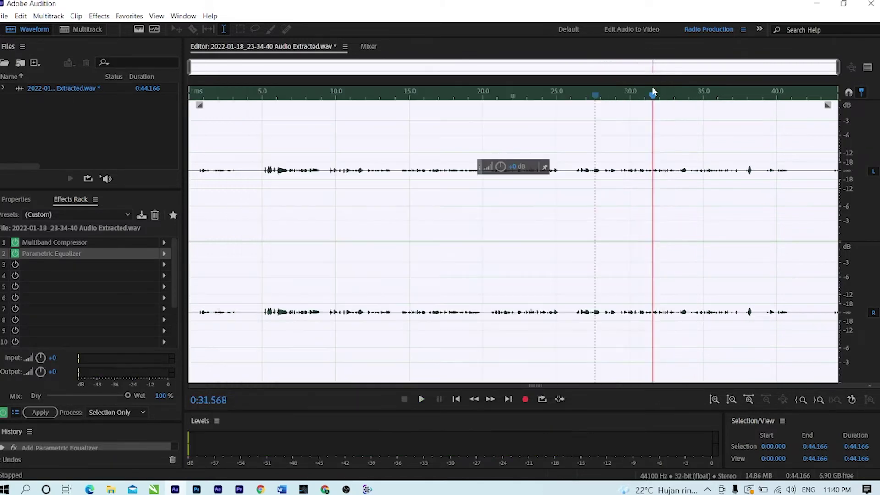
# - Add Dynamics Processing to the third rack slot and play a short stretch of the audio
pyautogui.click(164, 265)
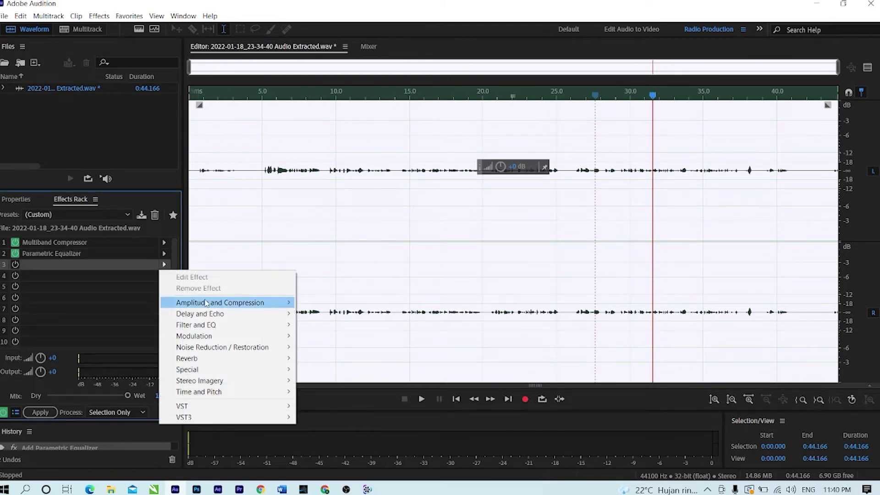
pyautogui.moveTo(209, 306)
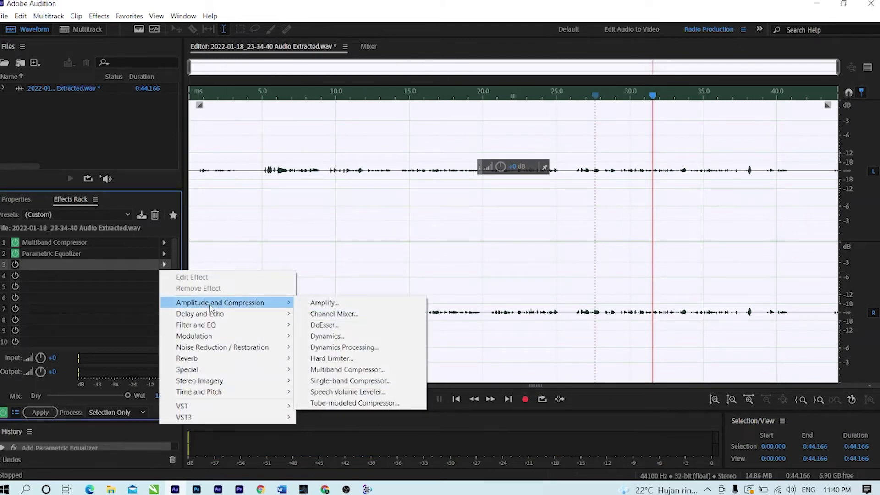
pyautogui.click(353, 348)
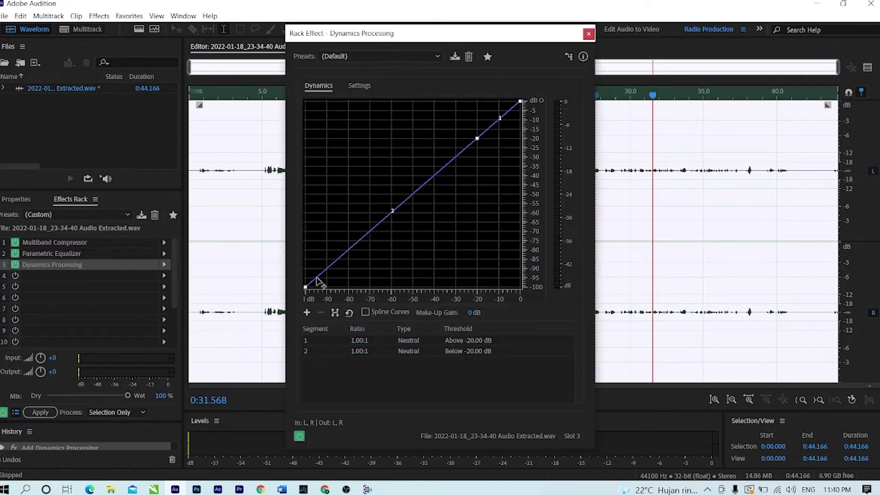
pyautogui.press('space')
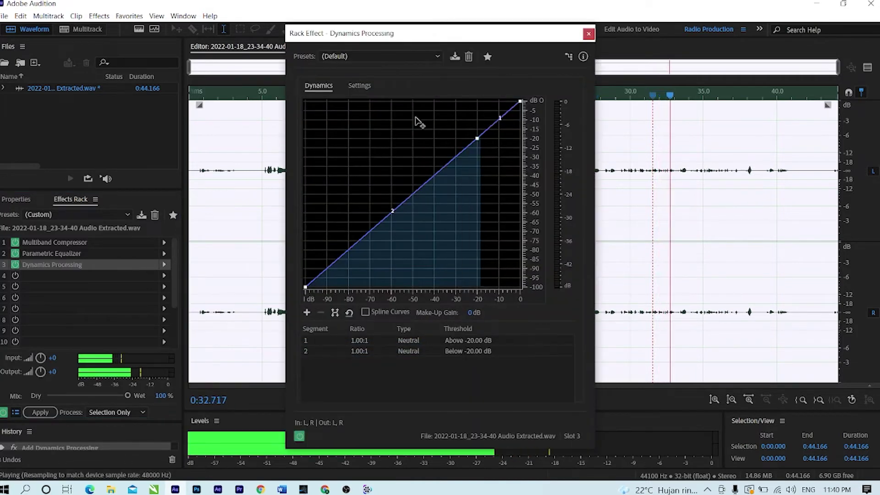
pyautogui.press('space')
# - Apply the DeEsser Hard preset to Dynamics Processing and start playback to hear it
pyautogui.click(437, 56)
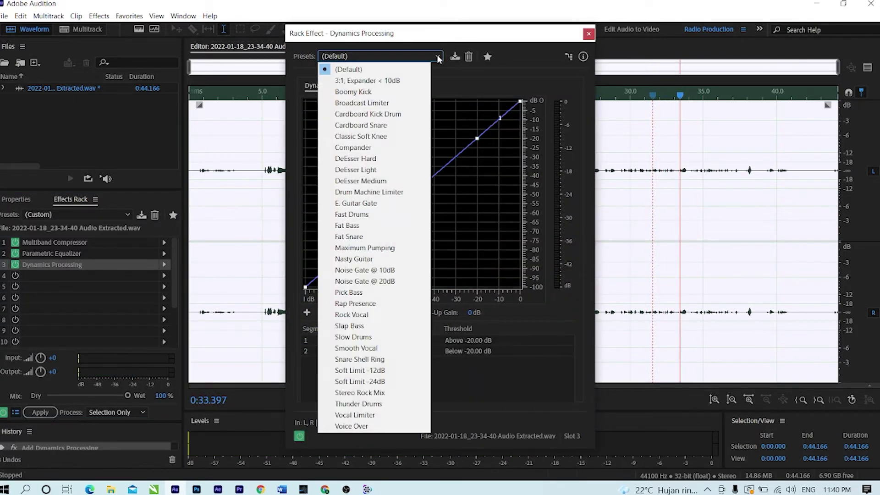
pyautogui.click(382, 159)
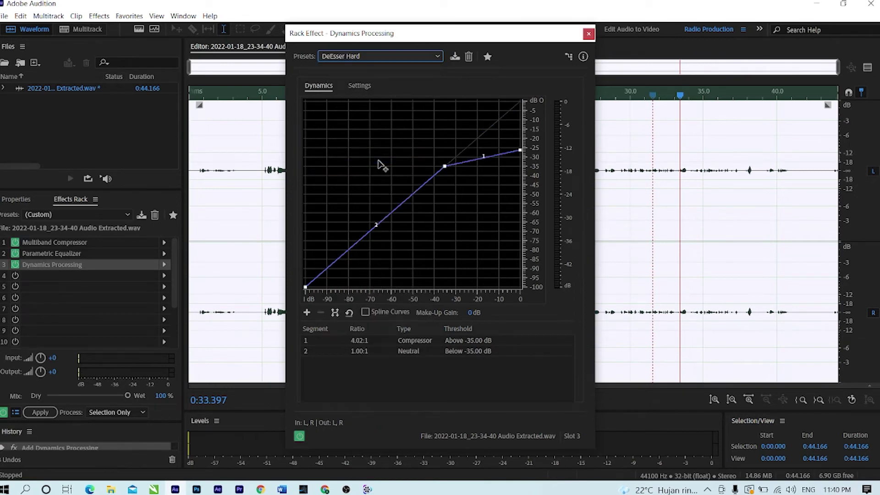
pyautogui.press('space')
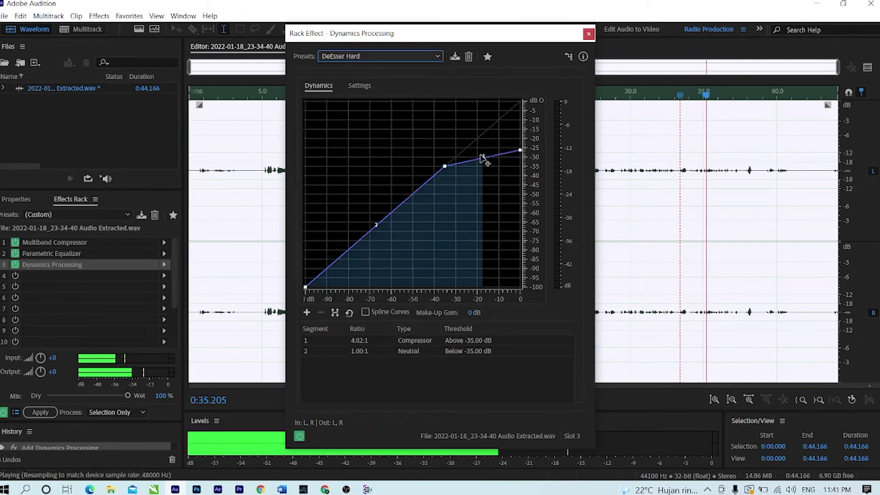
# - Raise the Dynamics Processing threshold point to about -29.2 dB, preview the result, and close the effect
pyautogui.press('space')
pyautogui.moveTo(445, 167); pyautogui.dragTo(458, 155)
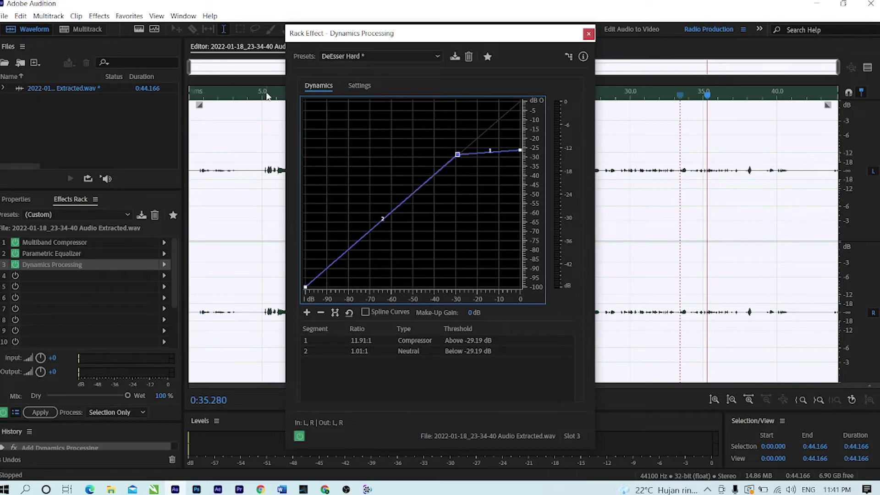
pyautogui.press('space')
pyautogui.press('space')
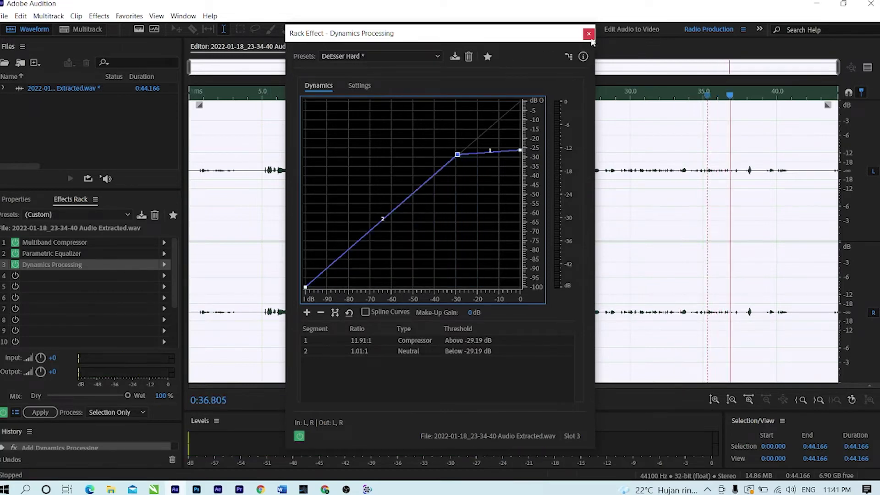
pyautogui.click(588, 34)
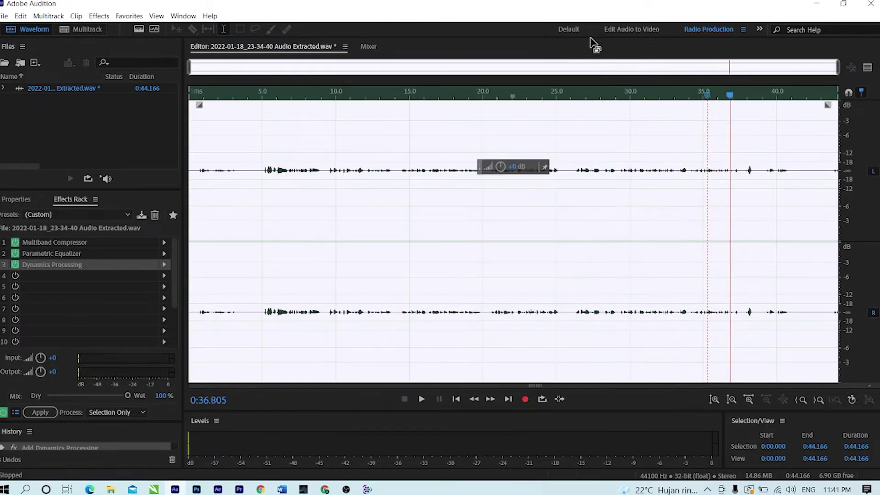
# - Add the Mastering effect to the fourth rack slot and place the playhead at about 7.7 seconds
pyautogui.click(165, 277)
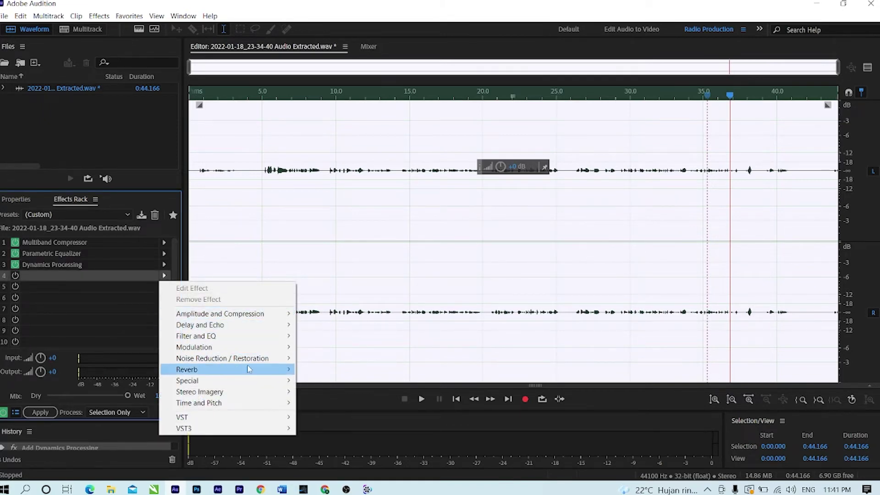
pyautogui.moveTo(250, 380)
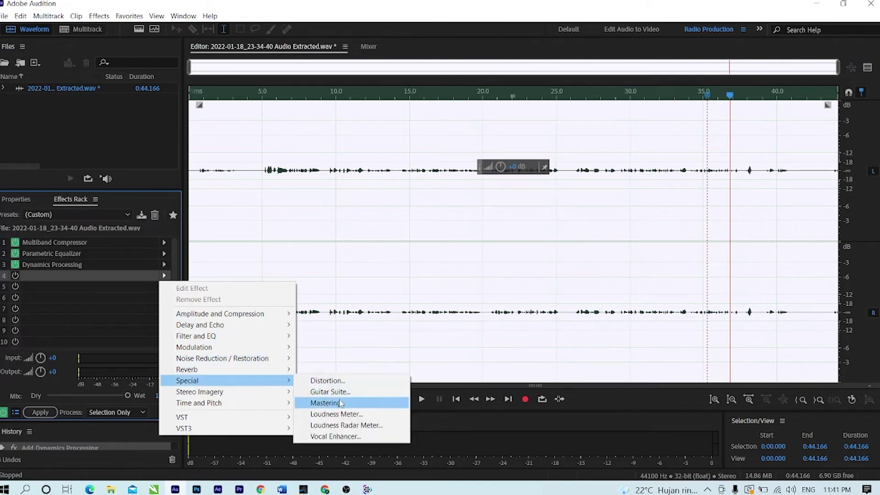
pyautogui.click(340, 404)
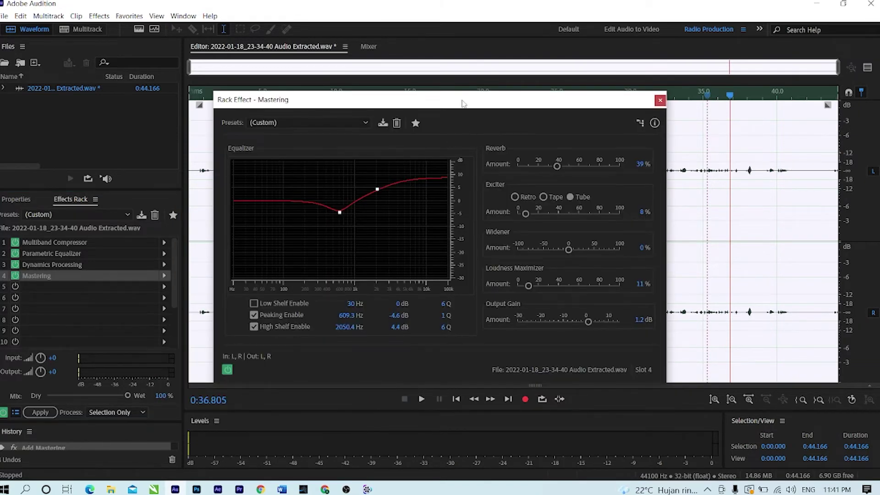
pyautogui.moveTo(462, 102); pyautogui.dragTo(498, 149)
pyautogui.click(302, 96)
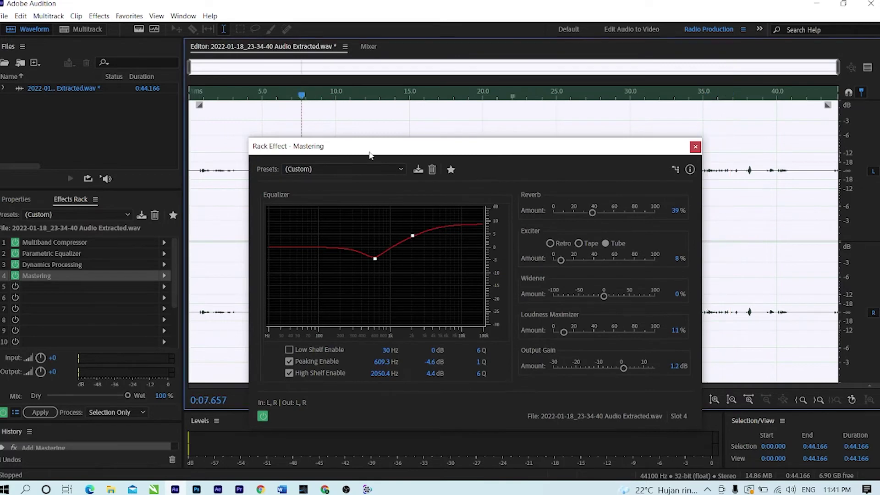
pyautogui.moveTo(378, 151); pyautogui.dragTo(370, 114)
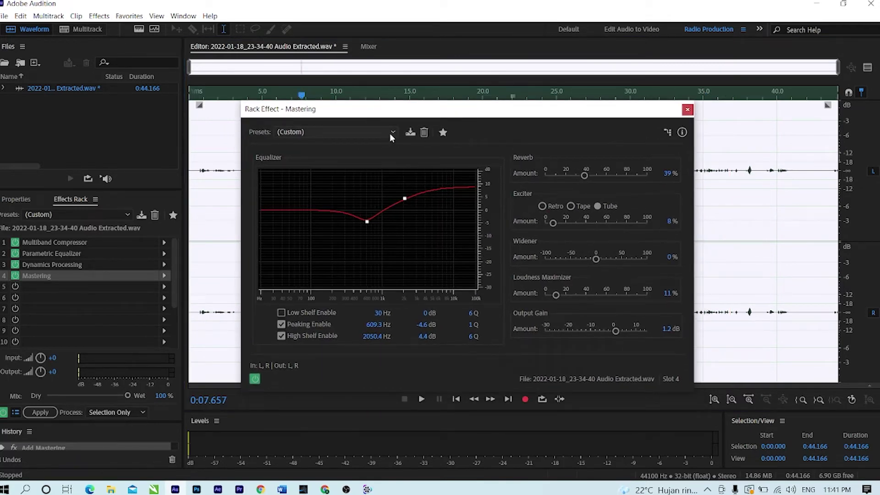
# - Try the Default preset in the Mastering effect and preview a short stretch of the audio
pyautogui.click(390, 135)
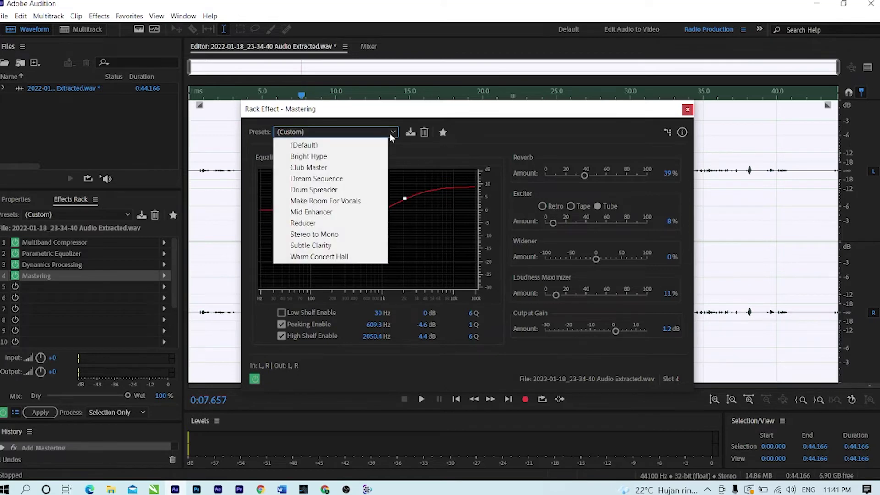
pyautogui.click(356, 150)
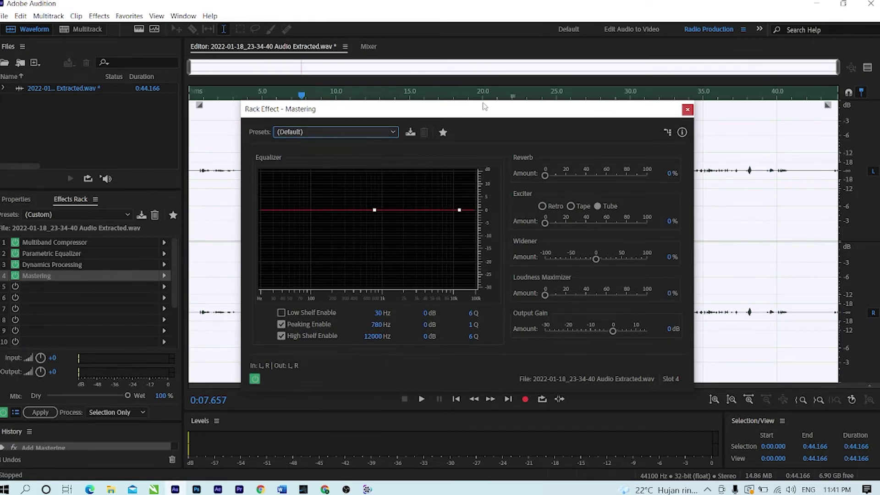
pyautogui.press('space')
pyautogui.press('space')
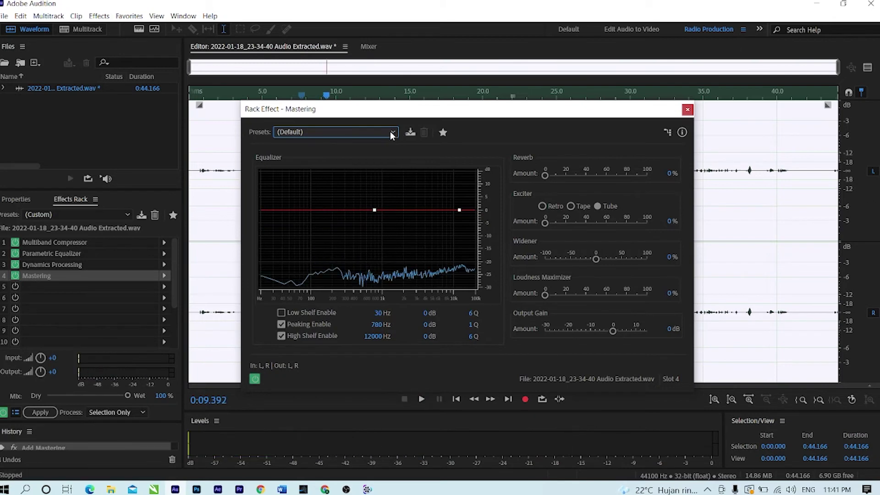
# - Apply the Subtle Clarity preset to the Mastering effect and preview a short stretch
pyautogui.click(391, 132)
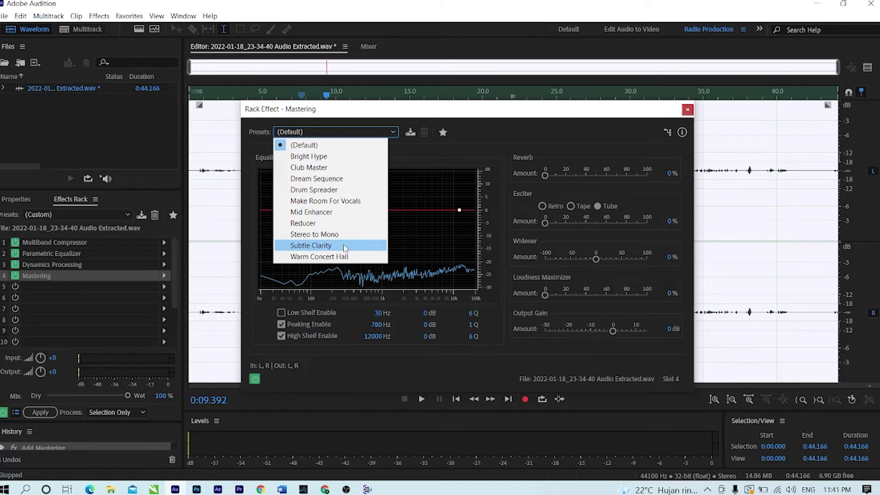
pyautogui.click(345, 246)
pyautogui.press('space')
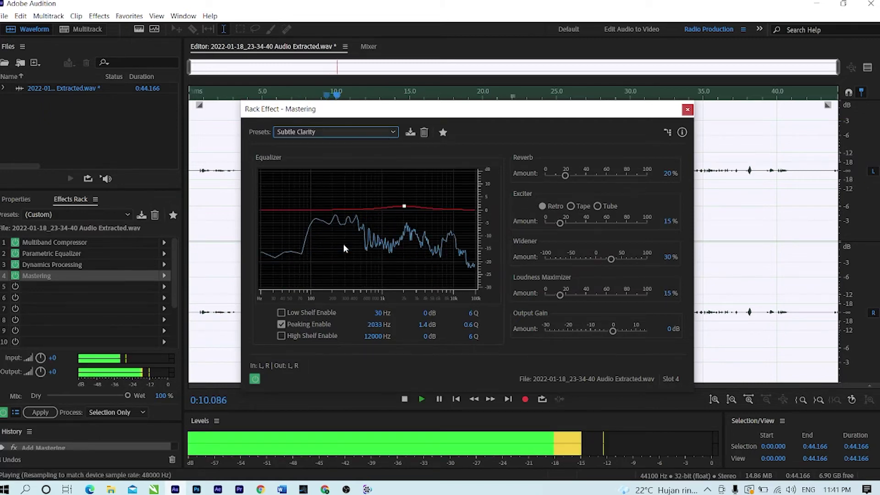
pyautogui.press('space')
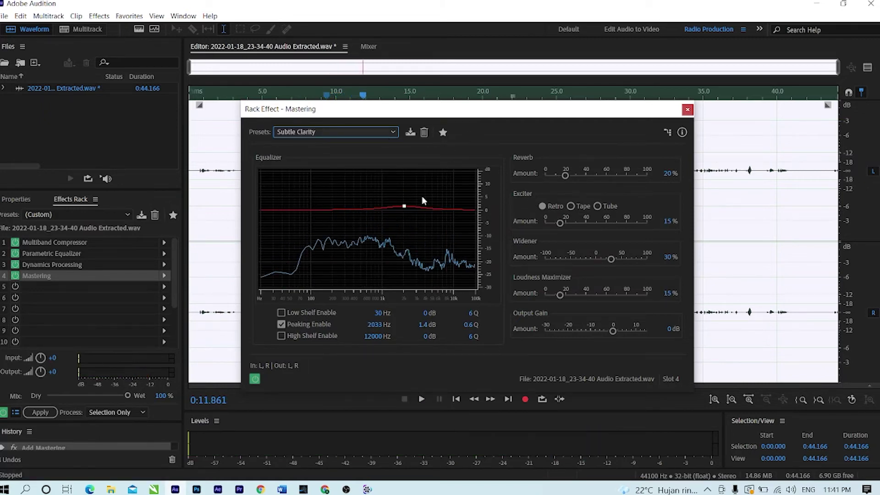
# - Raise the Mastering equalizer's peaking band to about 2.8 dB at 1766 Hz and preview the result
pyautogui.moveTo(404, 206); pyautogui.dragTo(400, 202)
pyautogui.press('space')
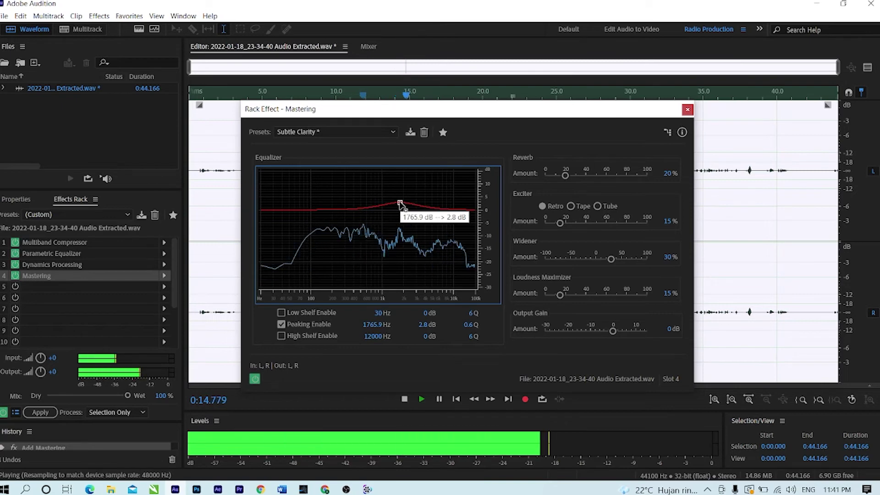
pyautogui.press('space')
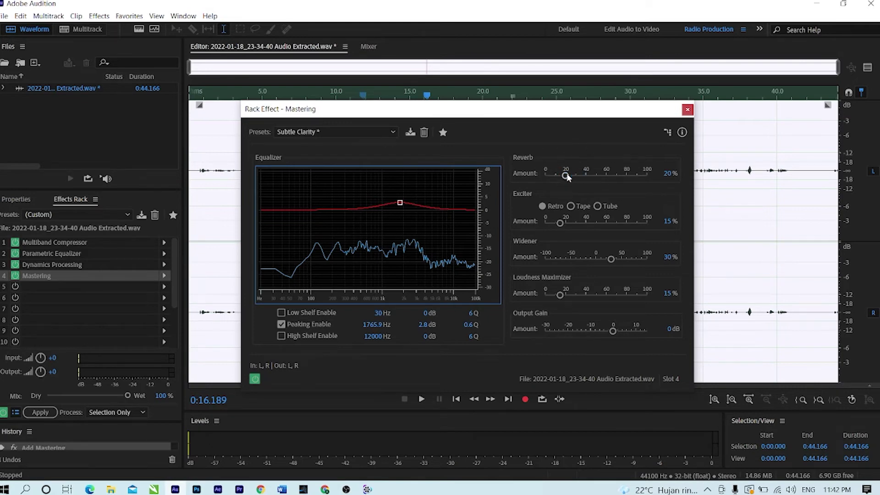
# - Set the Mastering reverb amount to 0 % and preview the audio without it
pyautogui.moveTo(565, 176); pyautogui.dragTo(545, 176)
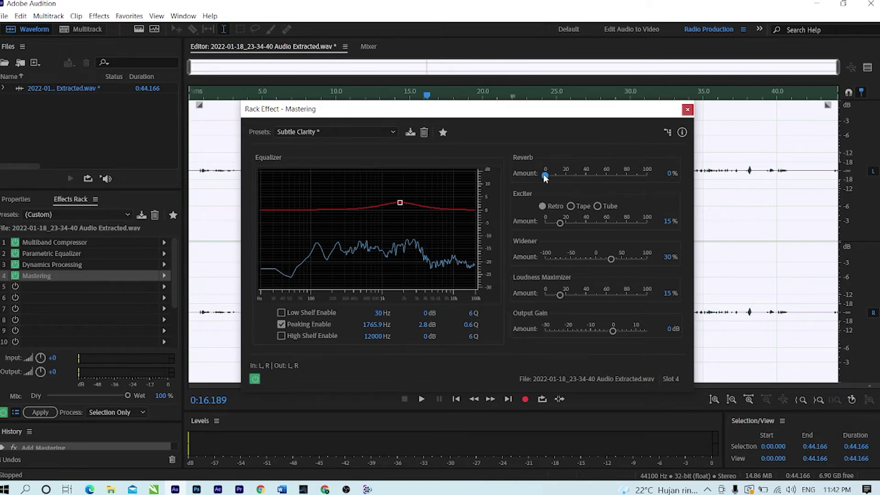
pyautogui.press('space')
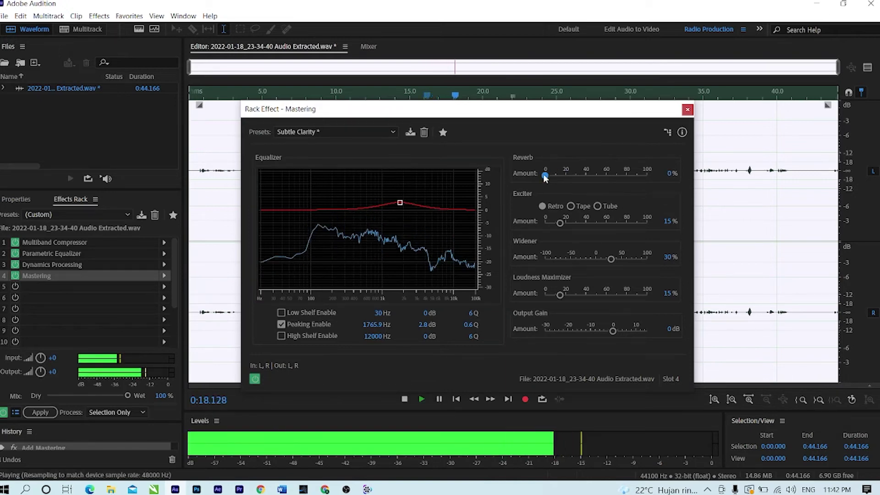
pyautogui.press('space')
# - Try a reverb amount of 62 %, listen to it, and return the reverb to 0 % for comparison
pyautogui.moveTo(545, 177); pyautogui.dragTo(609, 177)
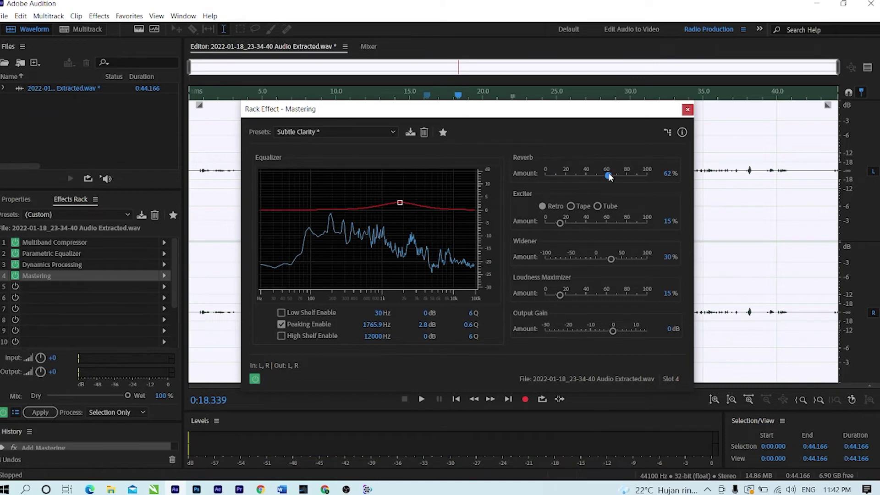
pyautogui.press('space')
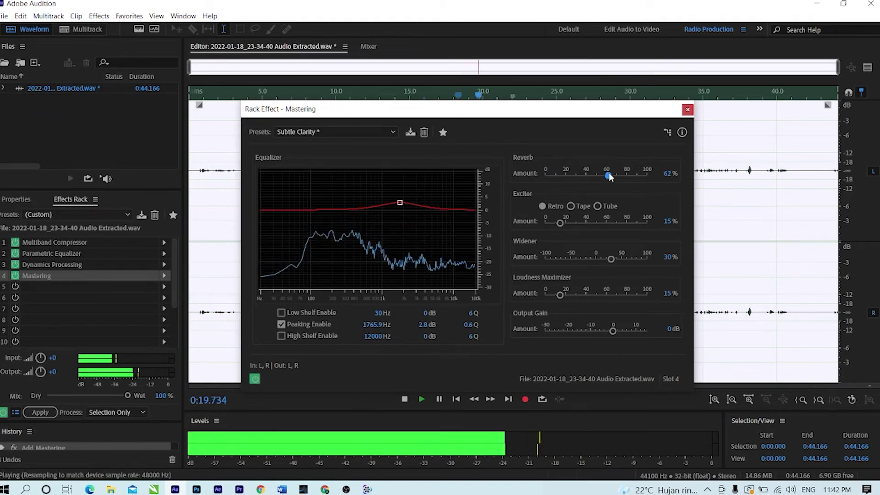
pyautogui.press('space')
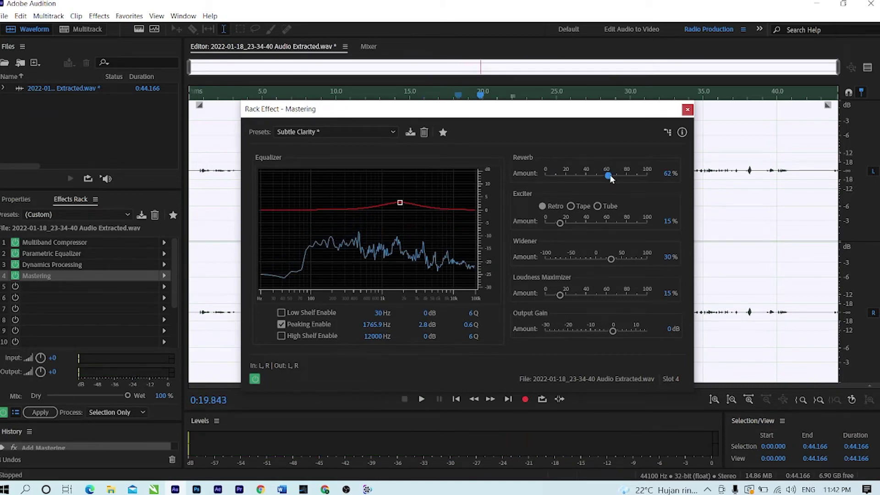
pyautogui.moveTo(610, 177); pyautogui.dragTo(545, 176)
pyautogui.press('space')
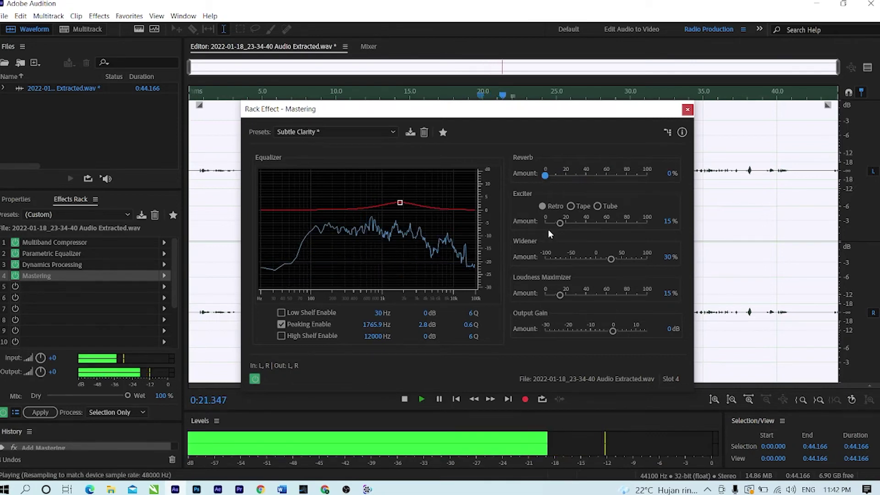
pyautogui.press('space')
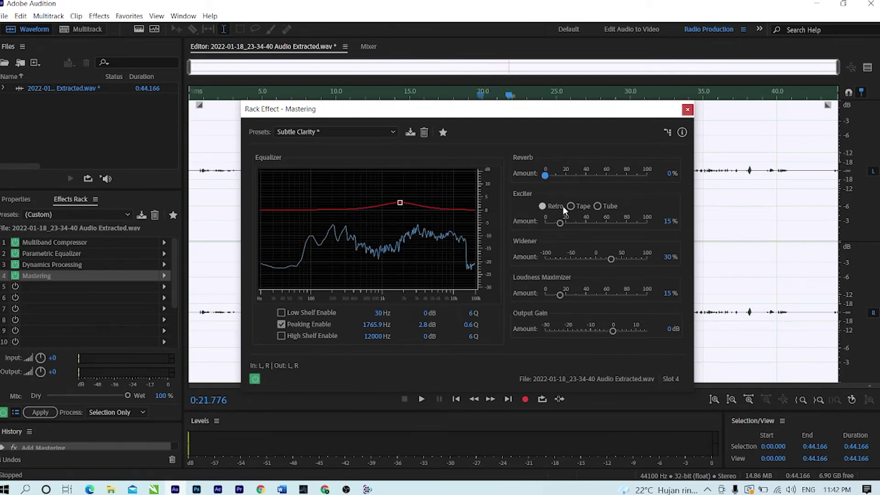
# - Play several short stretches of the audio to judge the current exciter, widener and loudness settings
pyautogui.press('space')
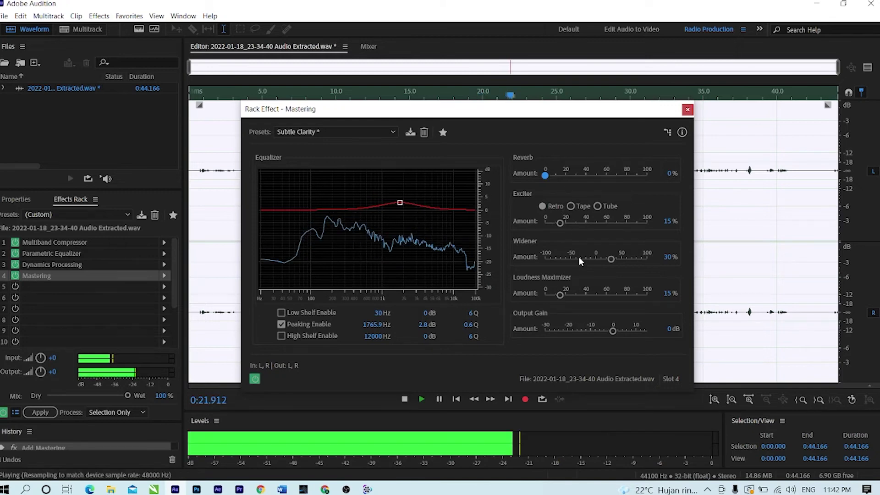
pyautogui.press('space')
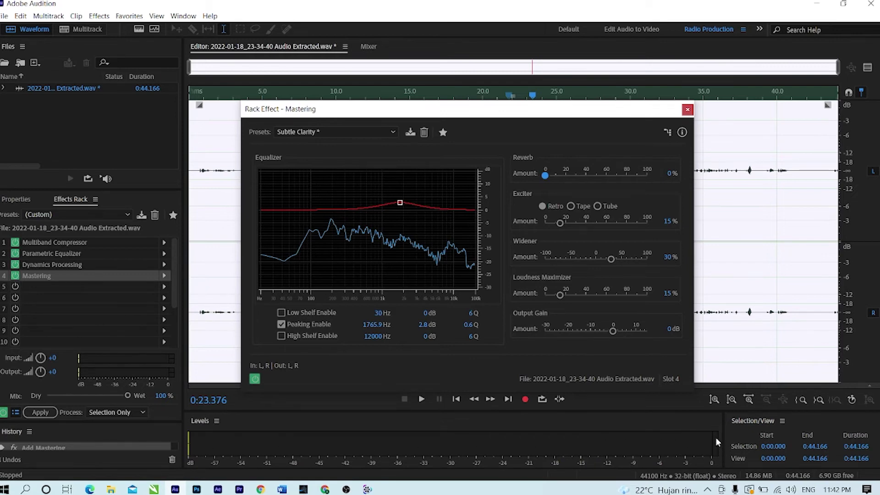
pyautogui.press('space')
pyautogui.press('space')
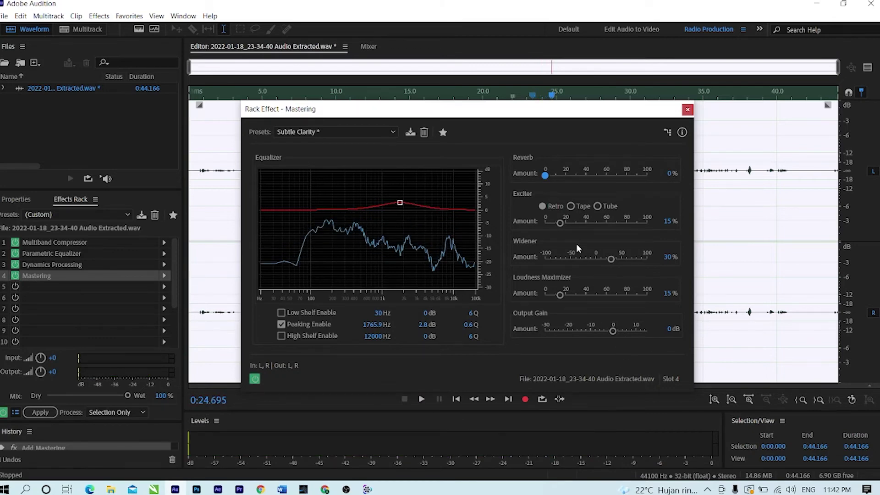
pyautogui.press('space')
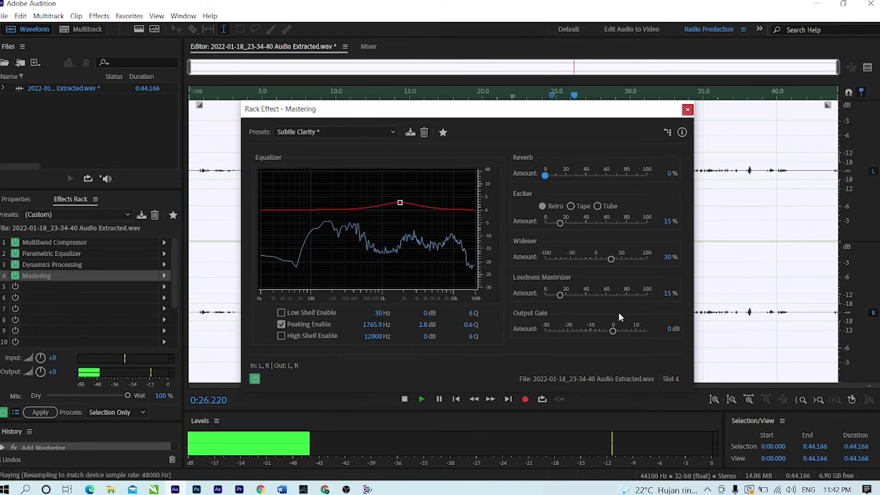
pyautogui.press('space')
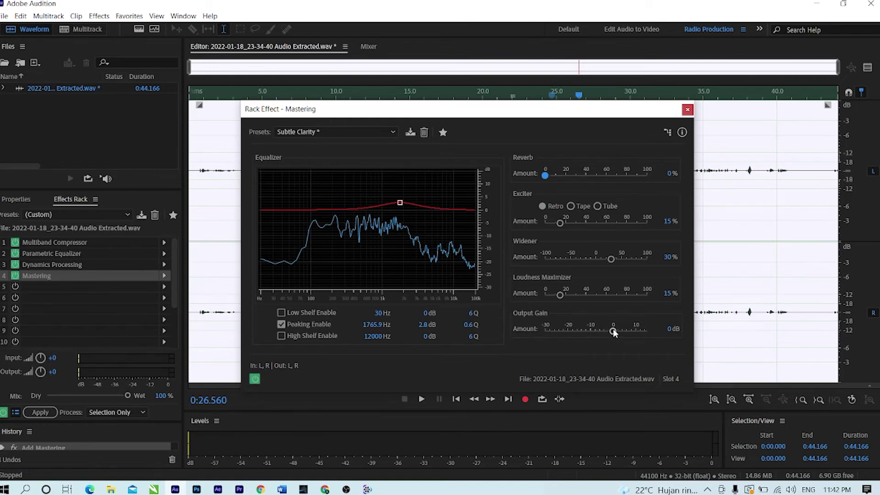
# - Raise the Mastering output gain to 3.7 dB, previewing the louder levels, and close the effect
pyautogui.moveTo(613, 332); pyautogui.dragTo(619, 334)
pyautogui.press('space')
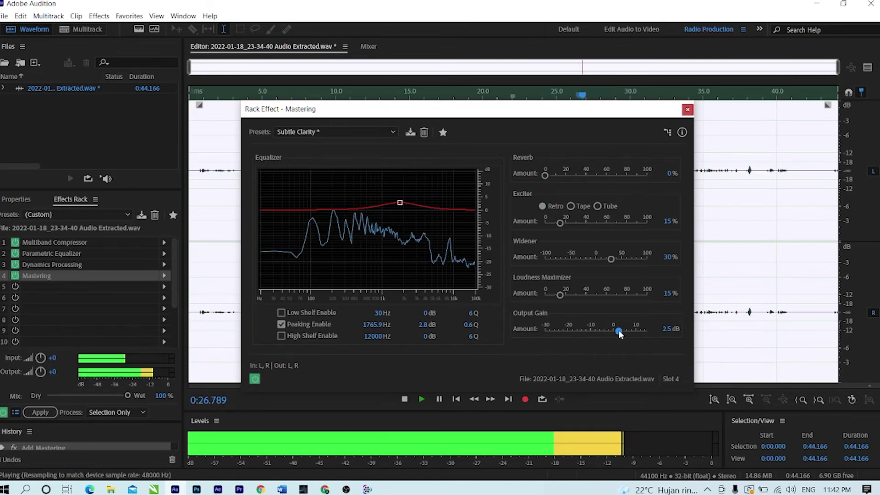
pyautogui.press('space')
pyautogui.moveTo(619, 331); pyautogui.dragTo(621, 331)
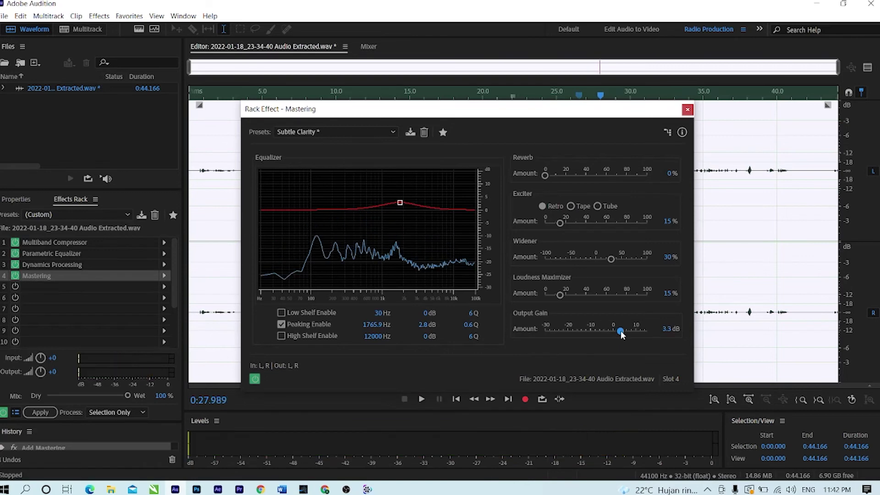
pyautogui.press('space')
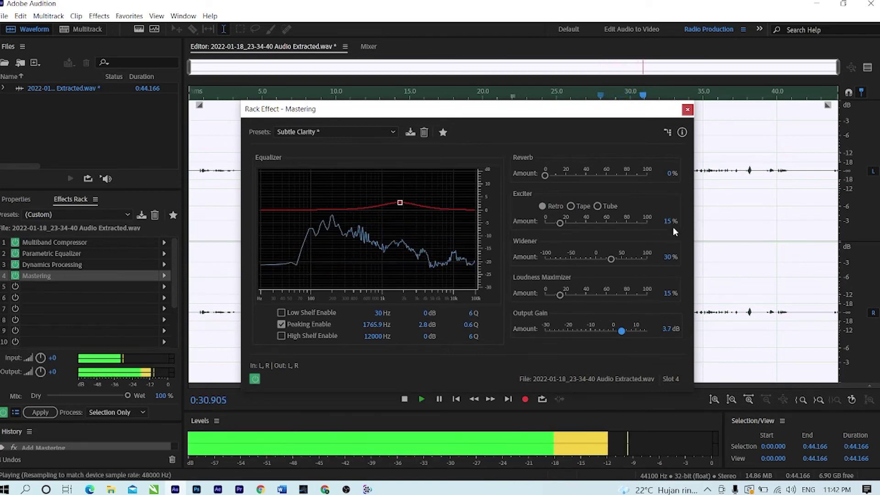
pyautogui.press('space')
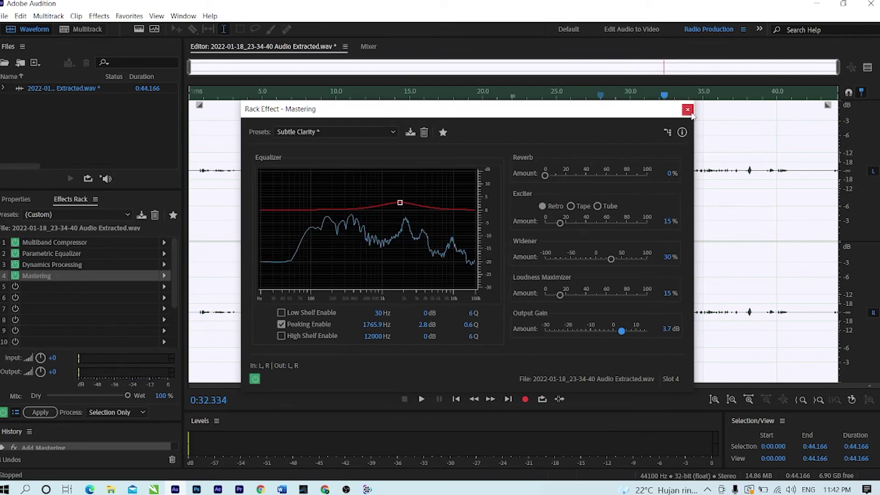
pyautogui.click(688, 110)
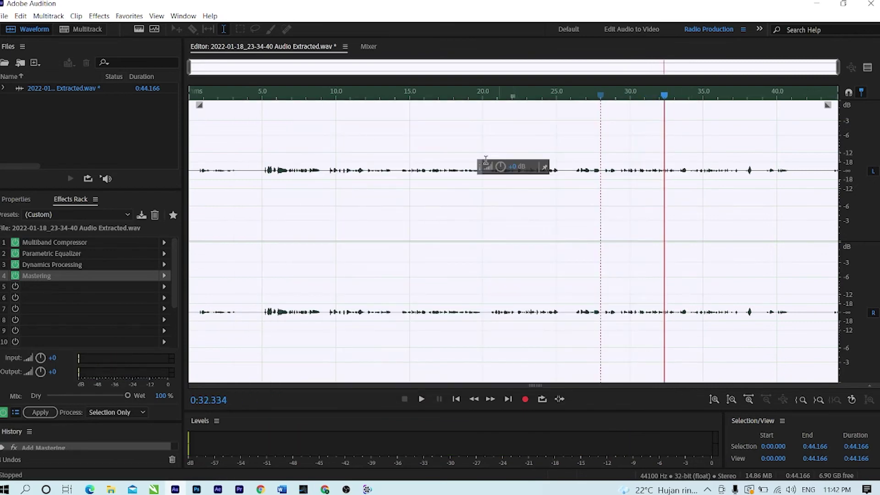
# - Apply the effects rack to the whole audio file and play the result from about 4 seconds
pyautogui.click(45, 412)
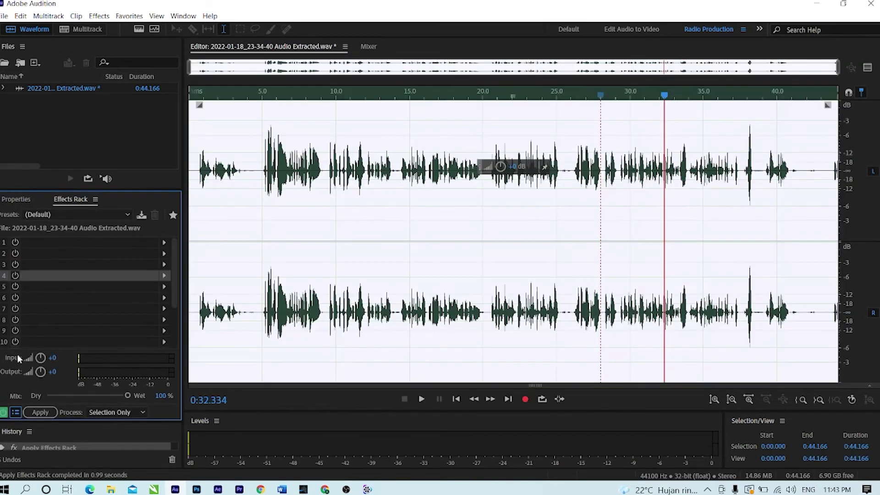
pyautogui.click(244, 96)
pyautogui.press('space')
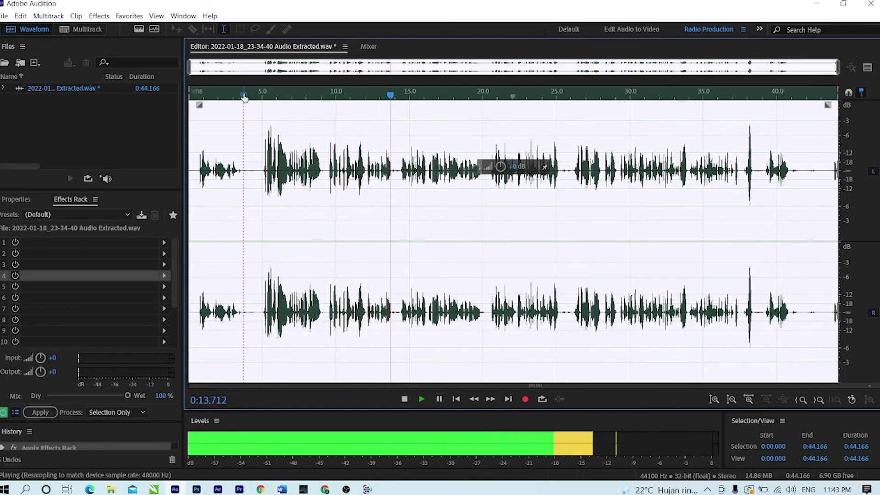
# - Stop playback, save the processed audio over the extracted WAV file, and switch back to Premiere Pro
pyautogui.press('space')
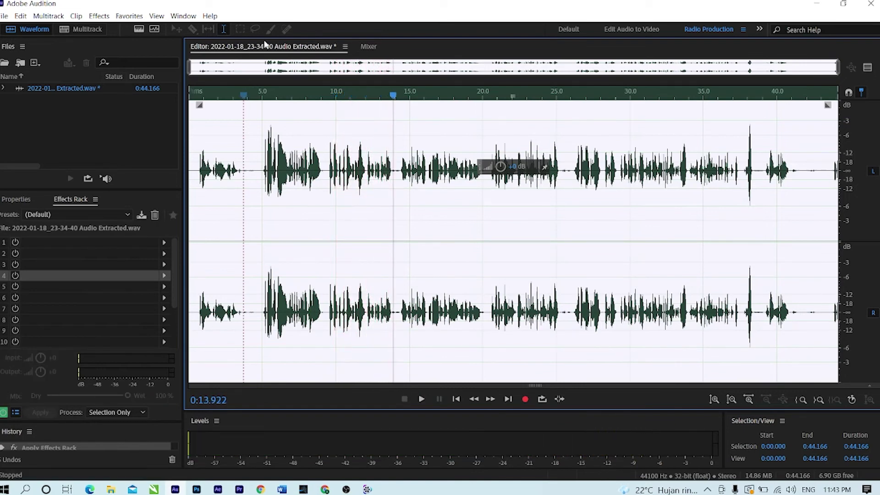
pyautogui.click(4, 16)
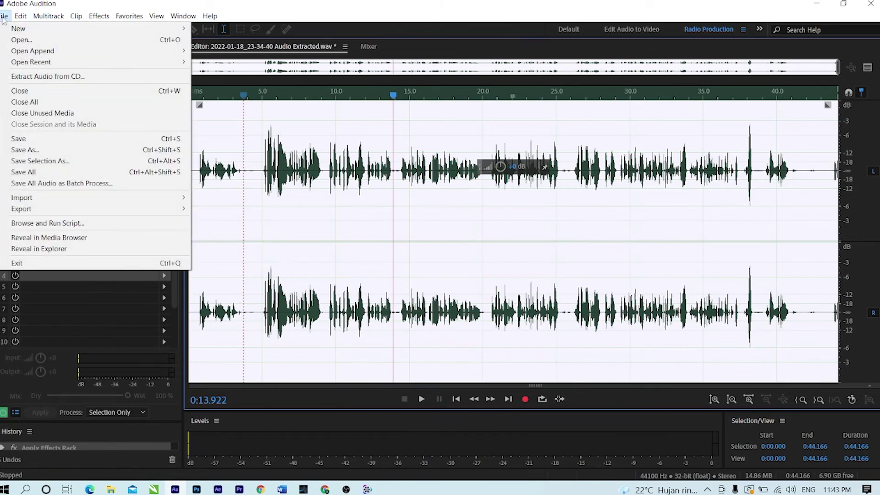
pyautogui.click(77, 143)
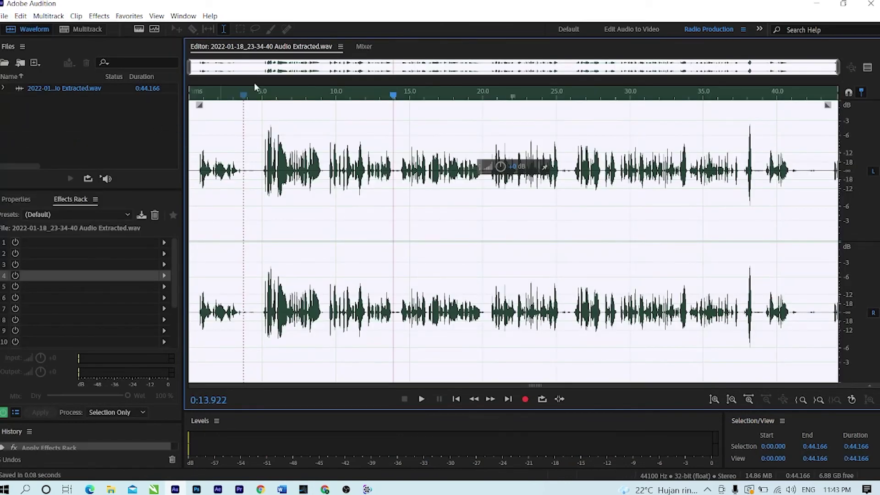
pyautogui.click(816, 4)
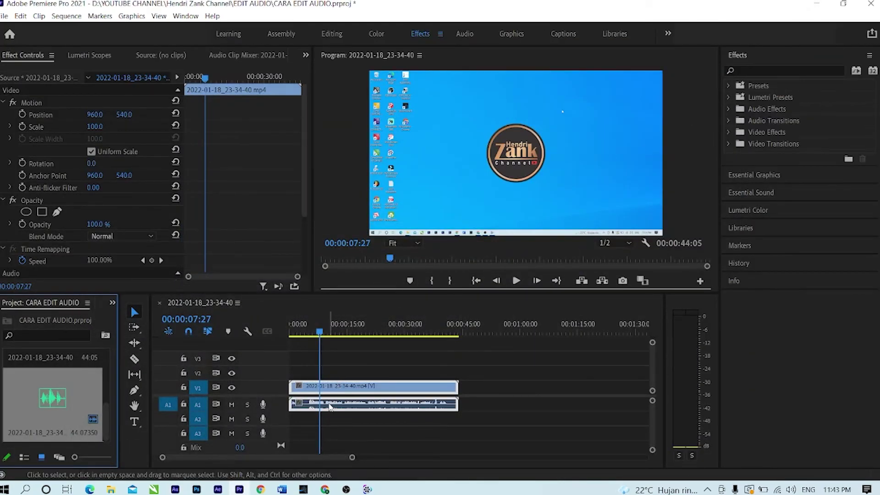
# - Enlarge audio track A1 to show its waveform and play a stretch of the sequence starting from 00:00:04:16
pyautogui.moveTo(321, 337); pyautogui.dragTo(307, 331)
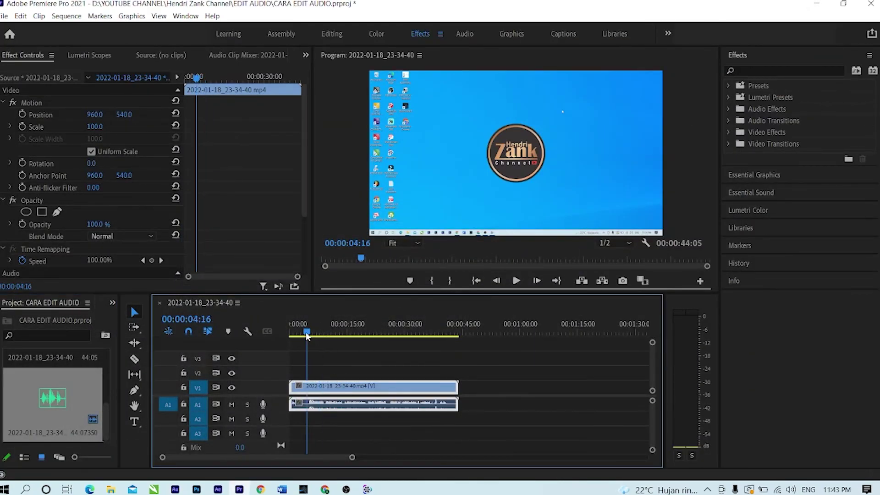
pyautogui.moveTo(652, 451); pyautogui.dragTo(650, 449)
pyautogui.press('space')
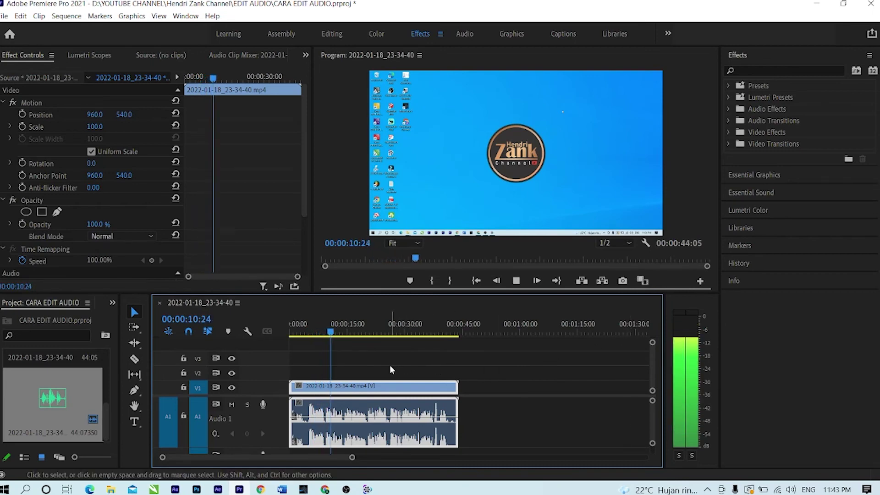
pyautogui.press('space')
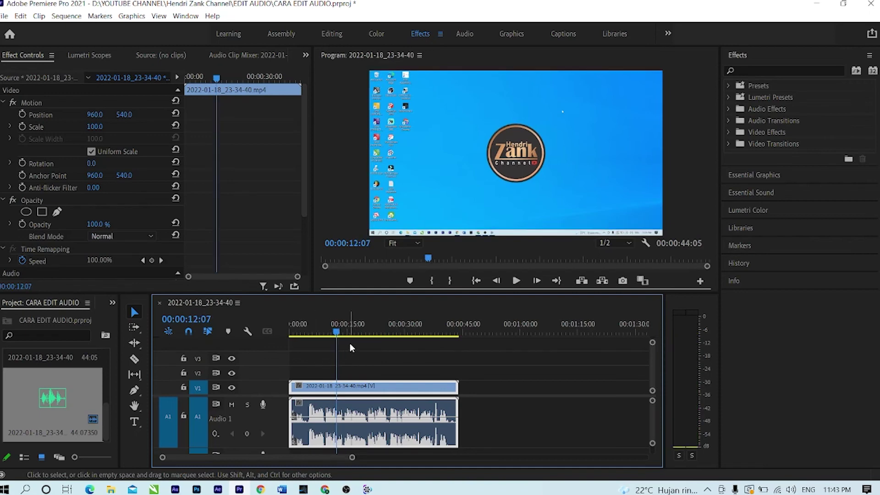